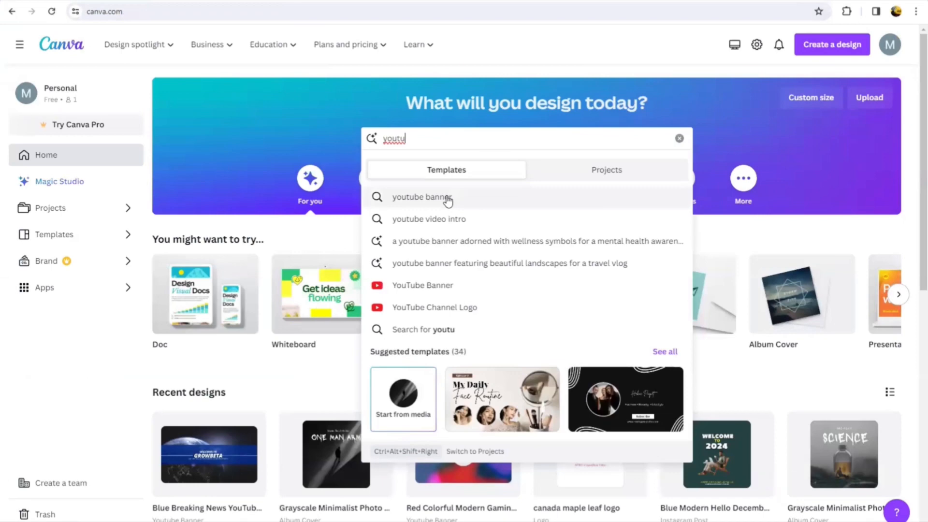
# - Search the templates for "youtube banner" and look through the banner designs offered
pyautogui.click(448, 200)
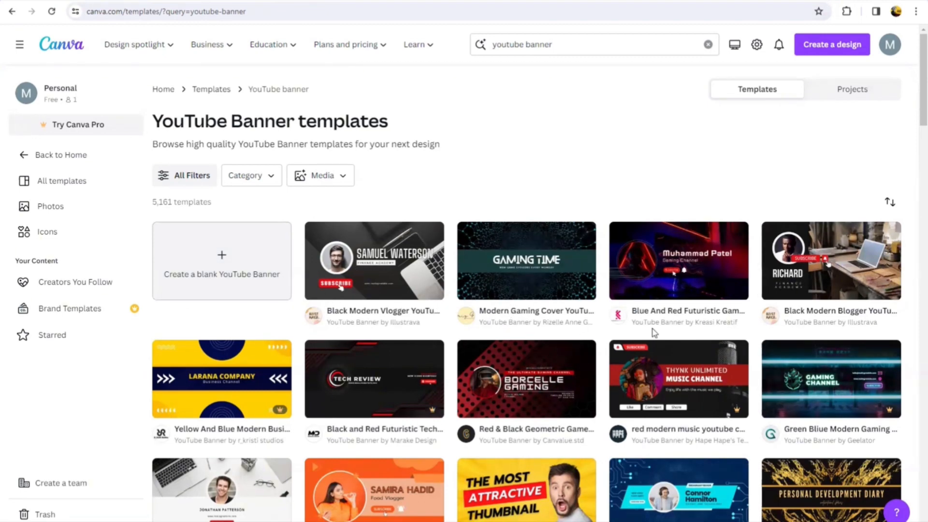
pyautogui.scroll(-3, 534, 386)
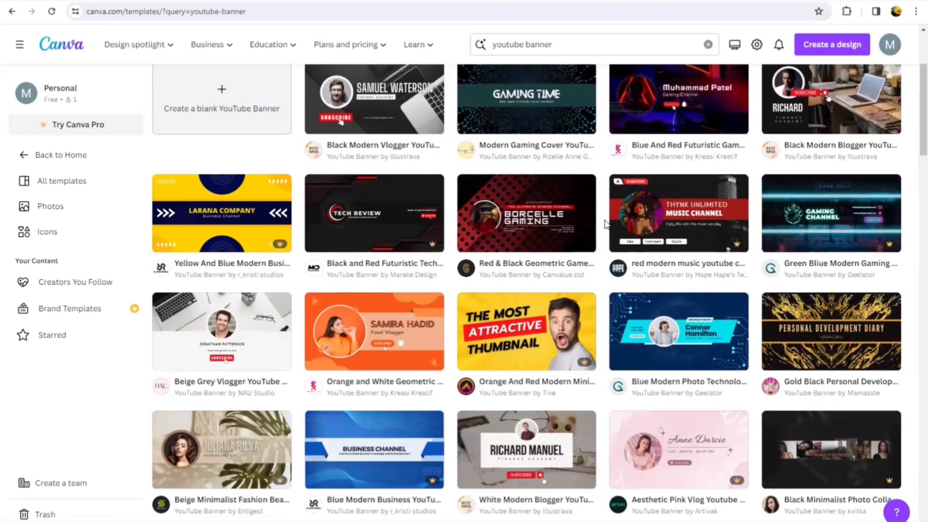
pyautogui.scroll(3, 604, 223)
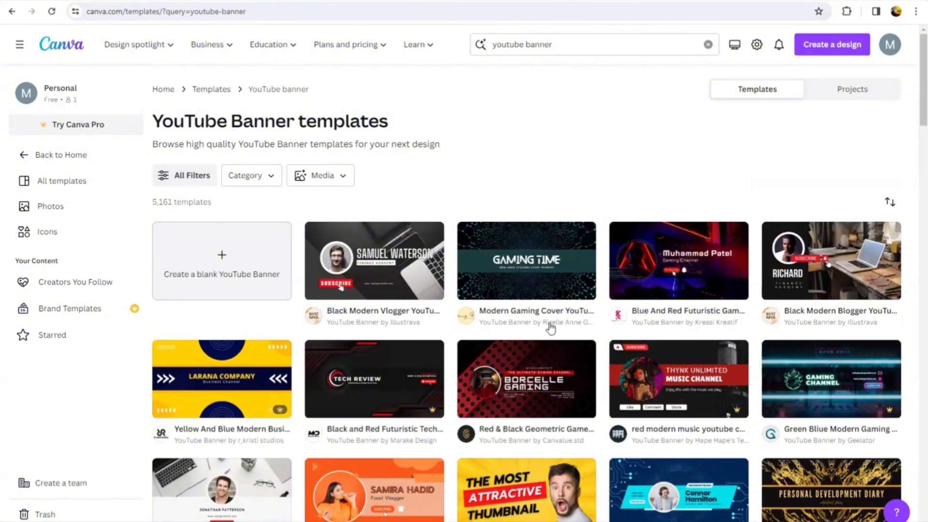
pyautogui.scroll(-3, 550, 328)
pyautogui.scroll(2, 532, 315)
pyautogui.scroll(-2, 519, 305)
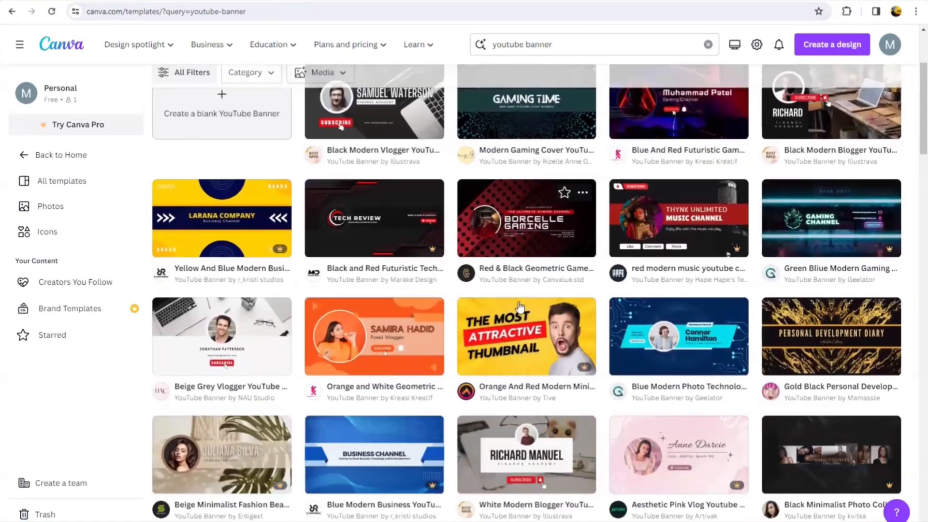
pyautogui.scroll(-1, 519, 306)
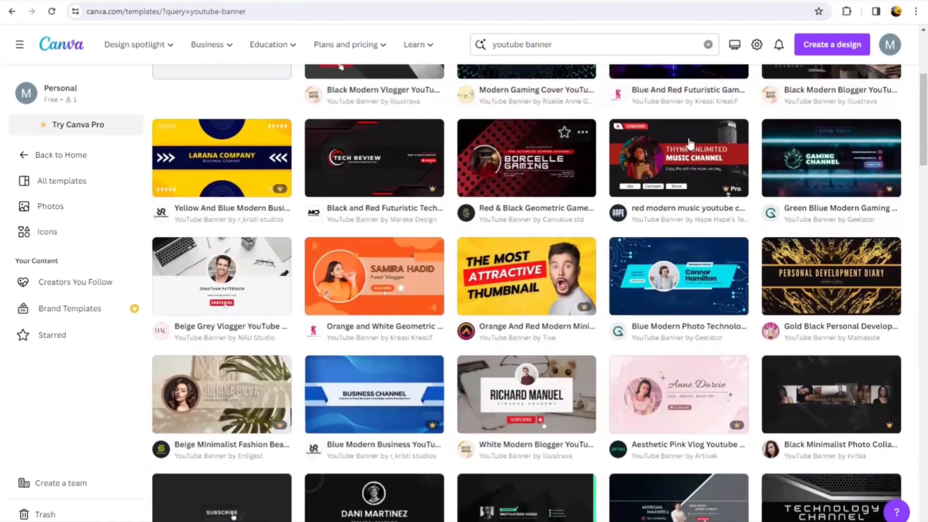
pyautogui.scroll(2, 534, 156)
pyautogui.scroll(-5, 535, 156)
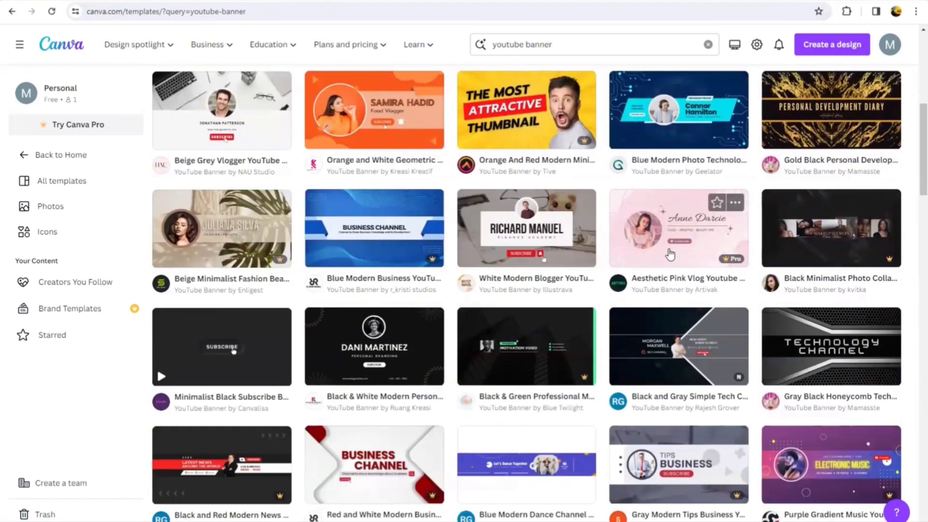
pyautogui.scroll(2, 669, 254)
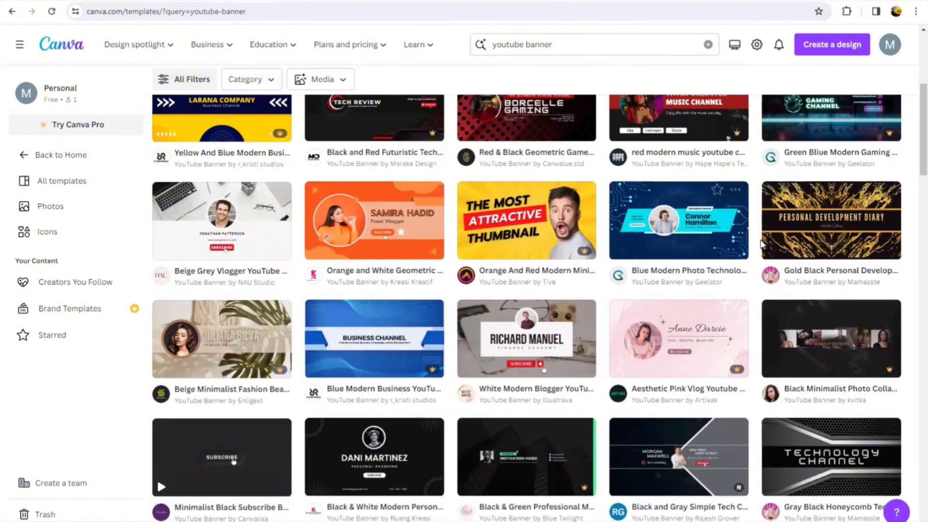
pyautogui.scroll(2, 575, 247)
pyautogui.scroll(3, 575, 247)
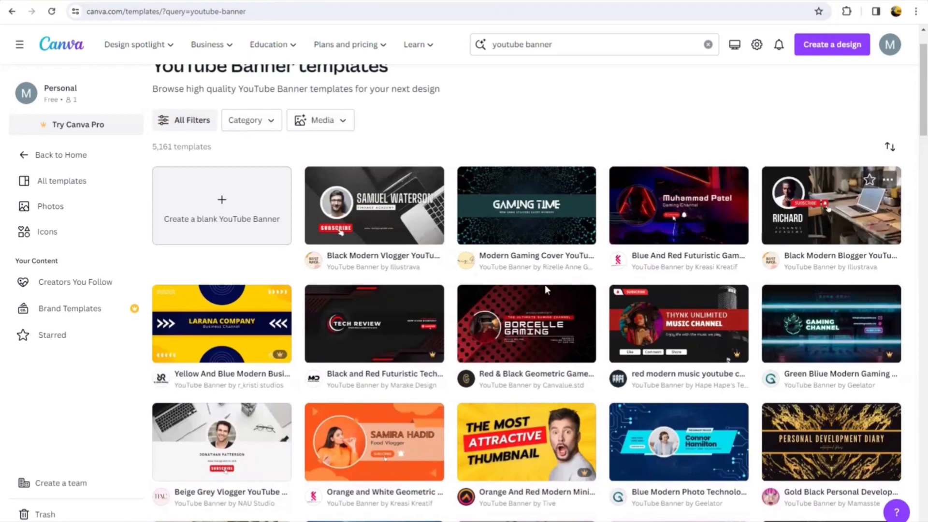
pyautogui.scroll(-8, 681, 237)
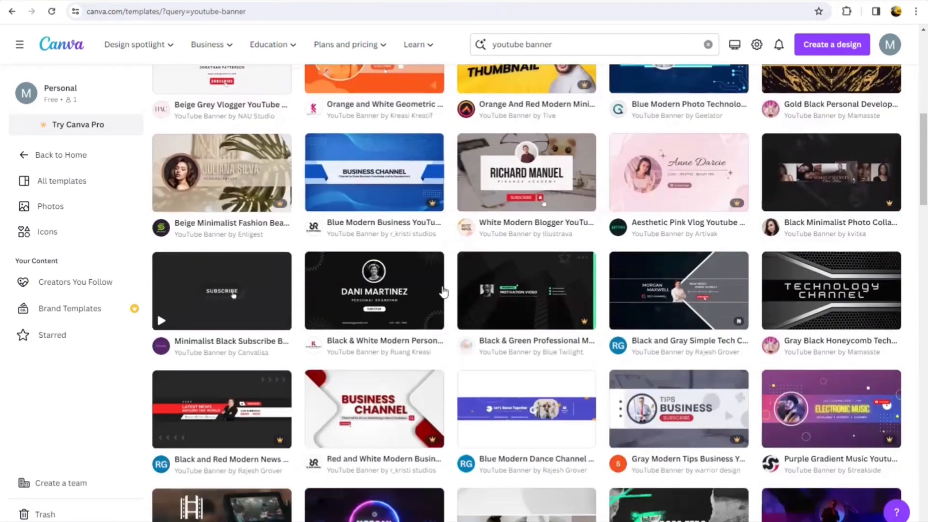
pyautogui.scroll(-2, 461, 334)
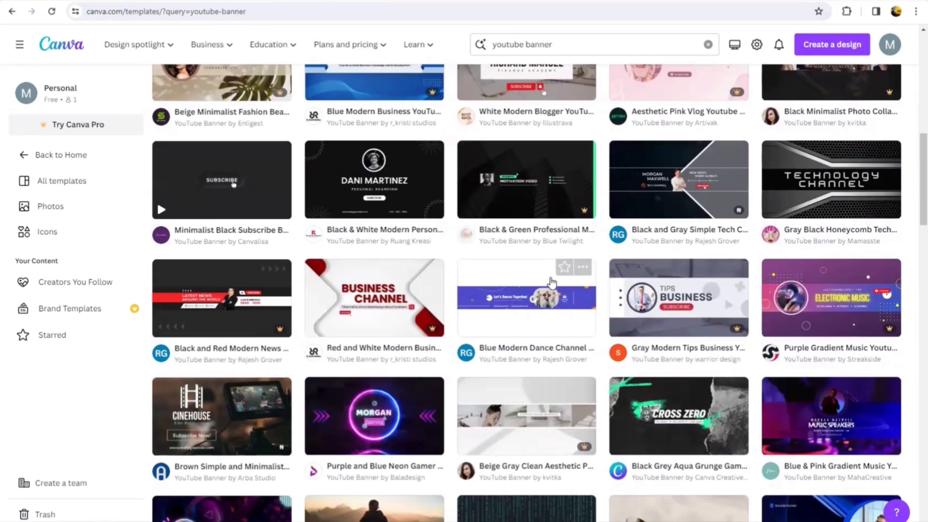
# - Open the Blue Modern Business YouTube Banner template's preview and look through its similar templates
pyautogui.scroll(3, 556, 285)
pyautogui.click(381, 237)
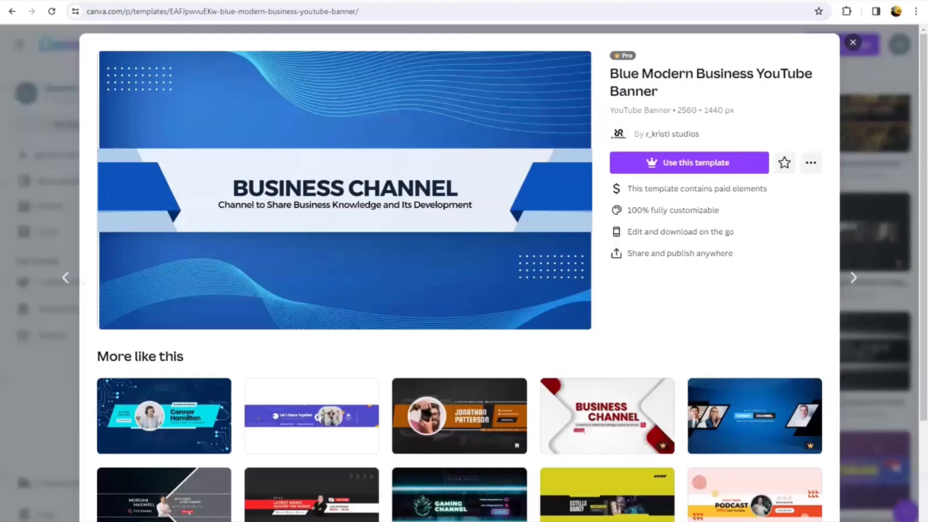
pyautogui.scroll(-3, 325, 420)
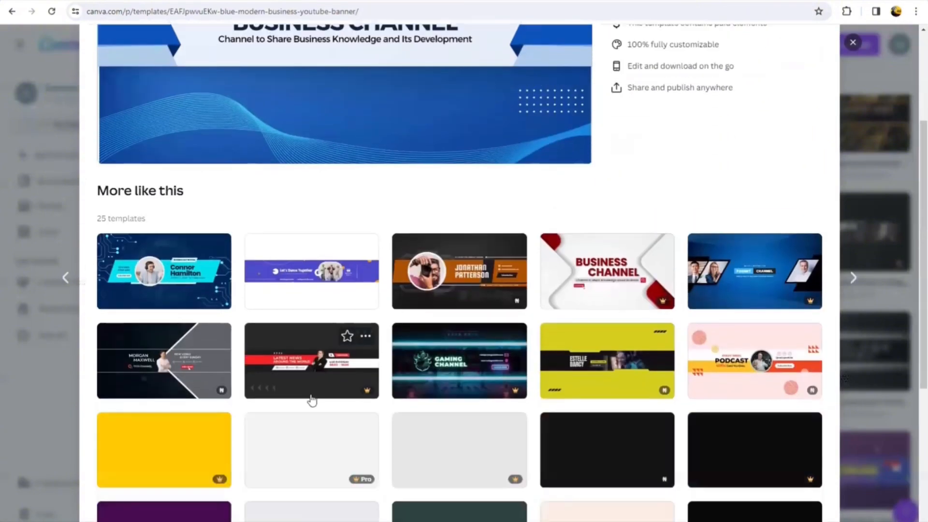
pyautogui.scroll(-3, 420, 394)
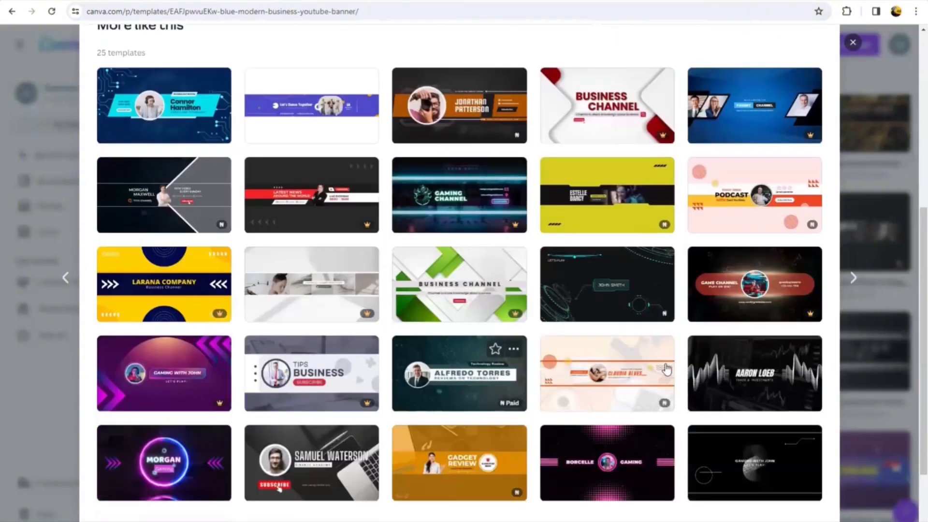
pyautogui.scroll(-2, 556, 279)
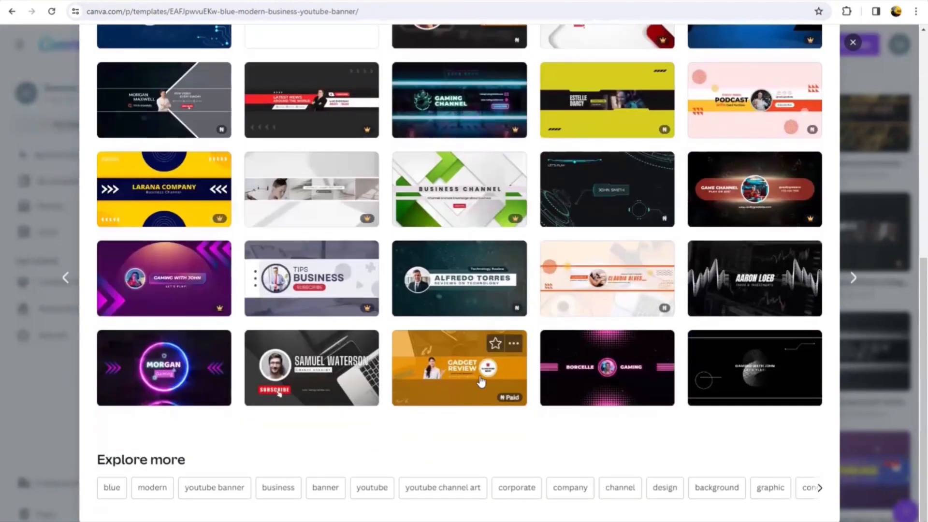
pyautogui.scroll(7, 481, 382)
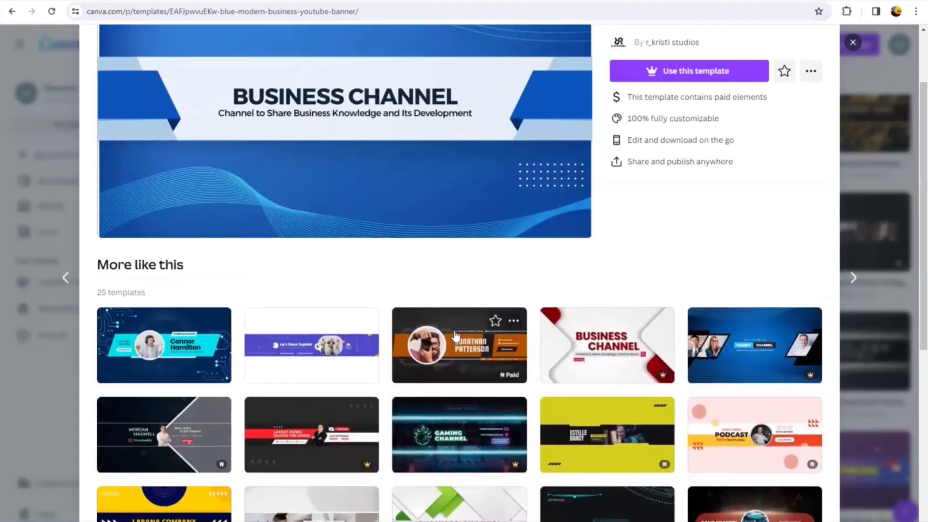
pyautogui.scroll(2, 456, 336)
# - Preview the Red and White Modern Business Channel YouTube Banner, look through its similar templates, and close the preview
pyautogui.click(623, 387)
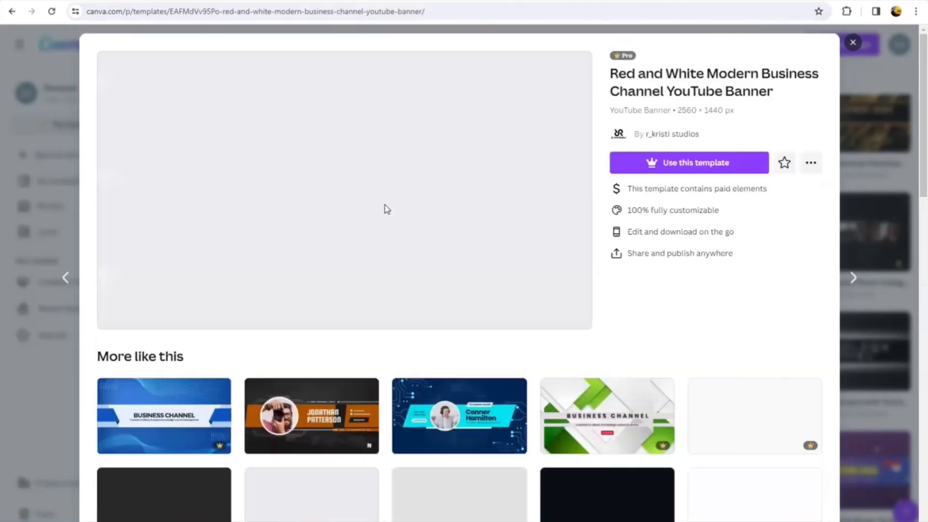
pyautogui.scroll(-2, 476, 303)
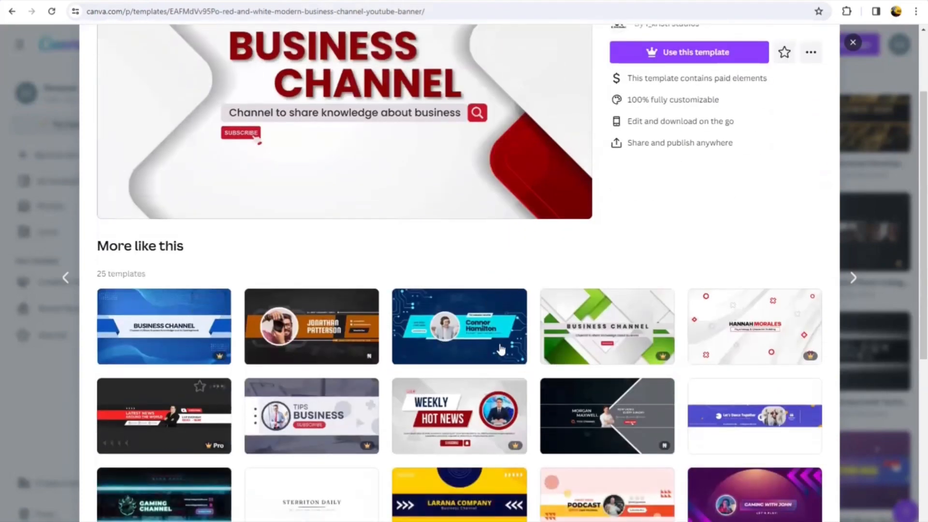
pyautogui.scroll(-3, 706, 394)
pyautogui.scroll(-1, 706, 397)
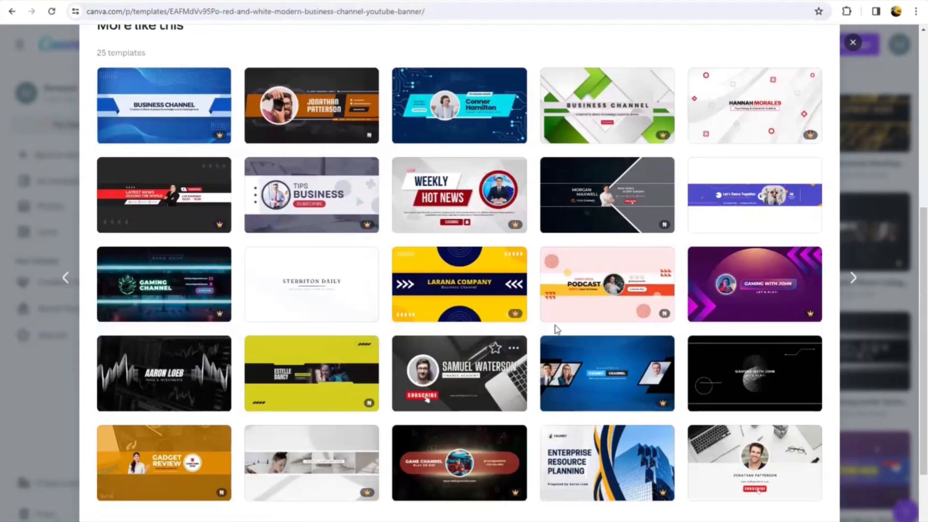
pyautogui.scroll(-2, 556, 328)
pyautogui.scroll(8, 551, 331)
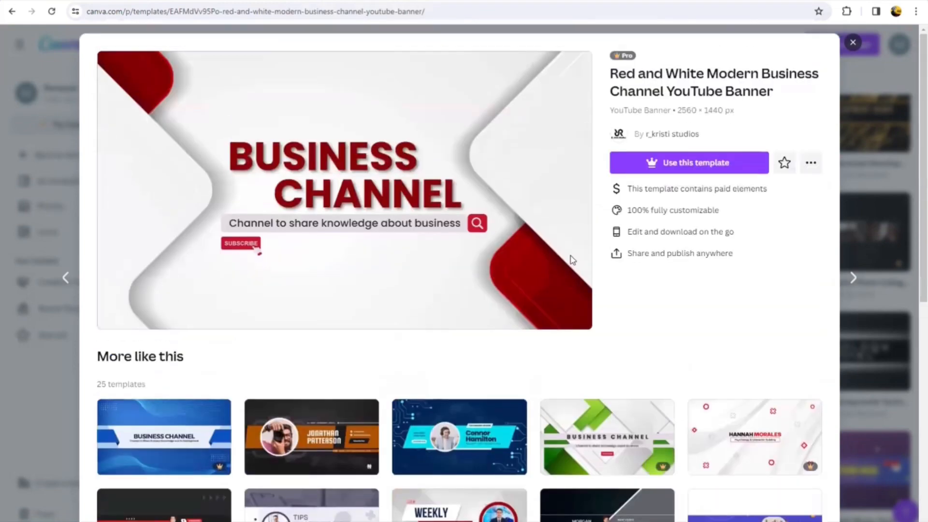
pyautogui.click(852, 44)
# - Choose the Modern Gaming Cover YouTube Channel Art template from the banner results and open it for customizing
pyautogui.scroll(-2, 552, 220)
pyautogui.scroll(5, 553, 220)
pyautogui.scroll(2, 552, 220)
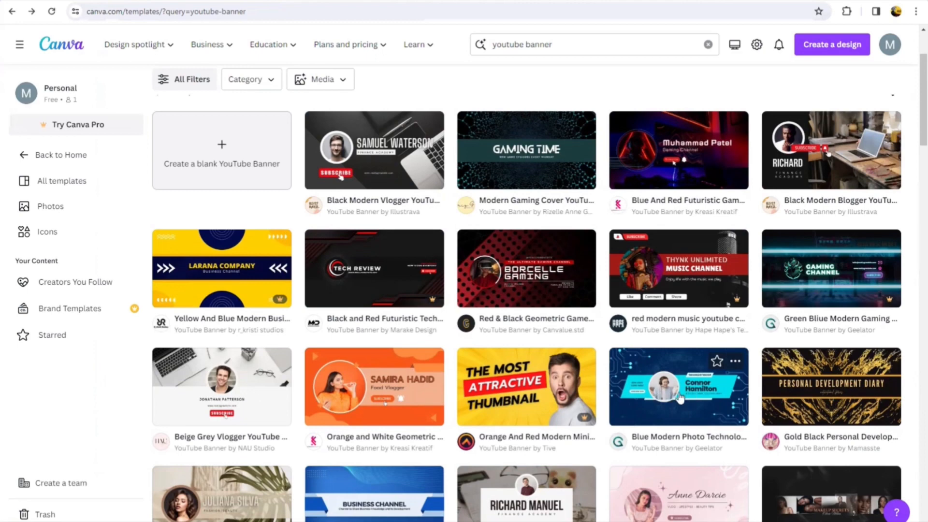
pyautogui.click(518, 165)
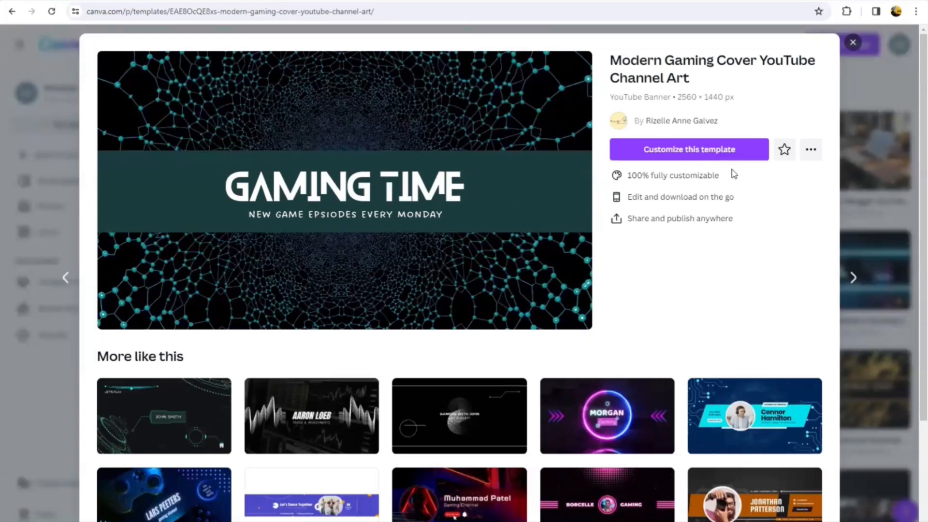
pyautogui.click(682, 157)
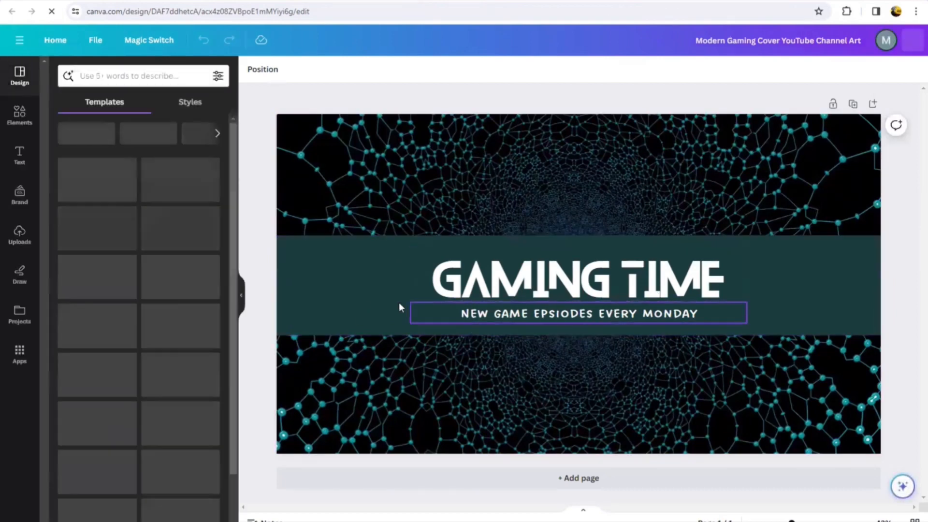
# - Replace the banner's "GAMING TIME" heading with "THINK BETA"
pyautogui.click(546, 287)
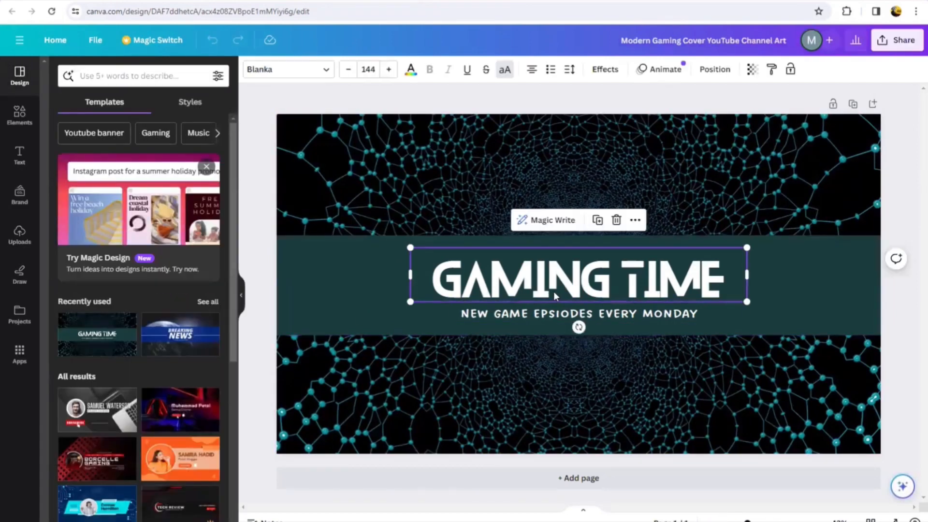
pyautogui.click(545, 287)
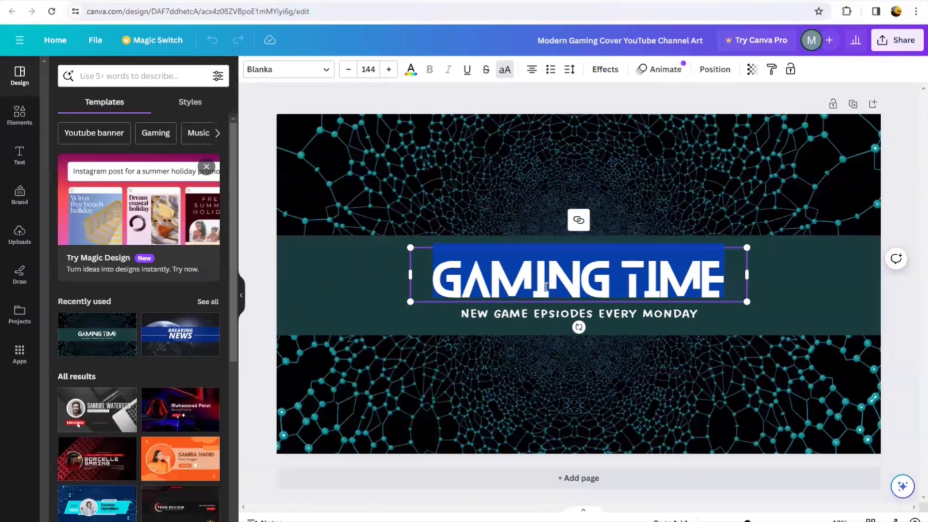
pyautogui.write('TH')
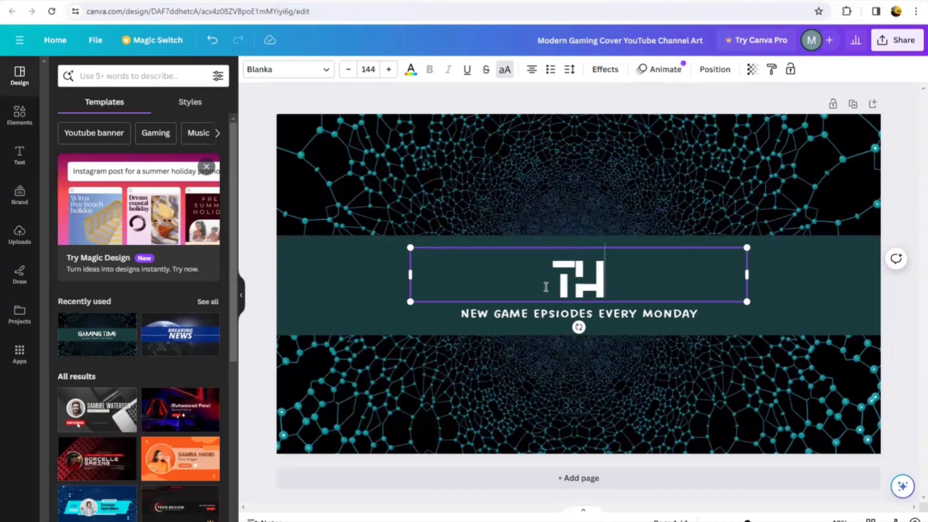
pyautogui.write('I')
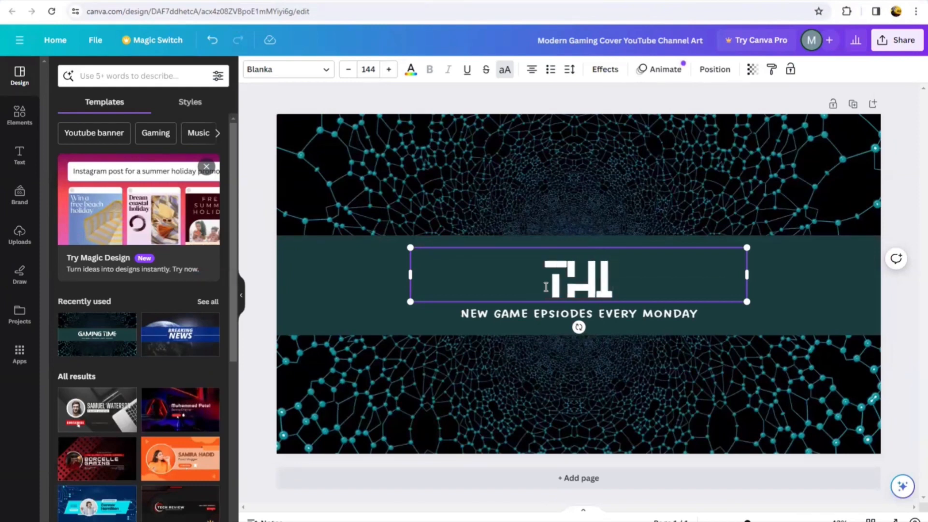
pyautogui.write('NK')
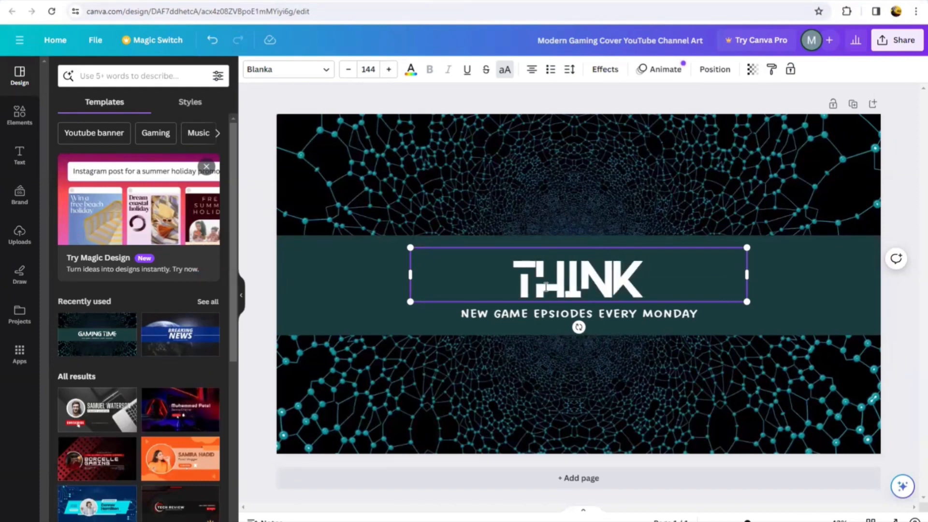
pyautogui.write(' BE')
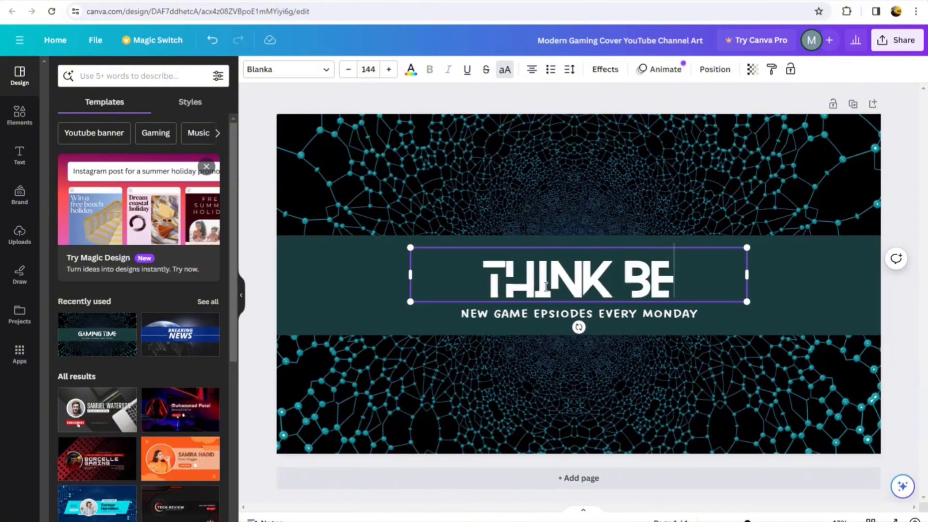
pyautogui.write('TA')
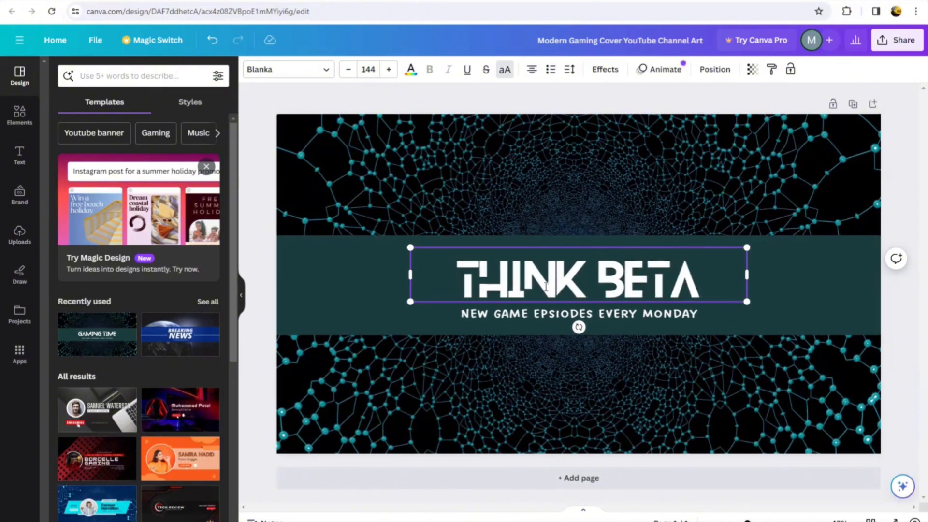
# - Replace the banner's tagline below the heading with "LEARN ONLINE SKILLS DAILY"
pyautogui.doubleClick(561, 309)
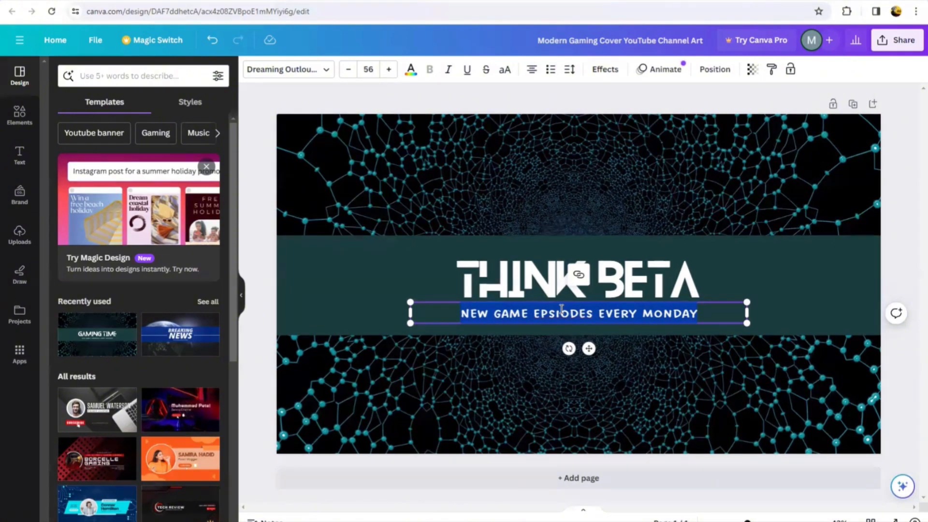
pyautogui.press('BackSpace')
pyautogui.write('LE')
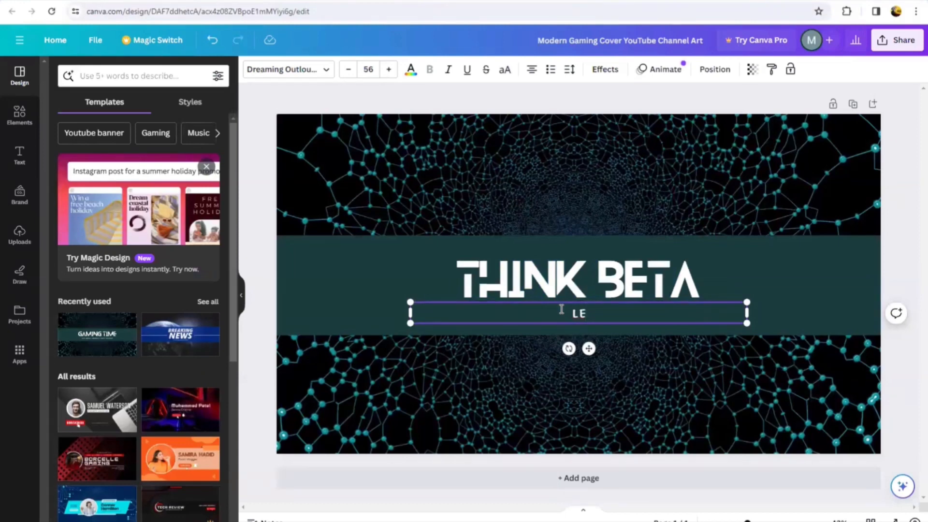
pyautogui.write('ARN ON')
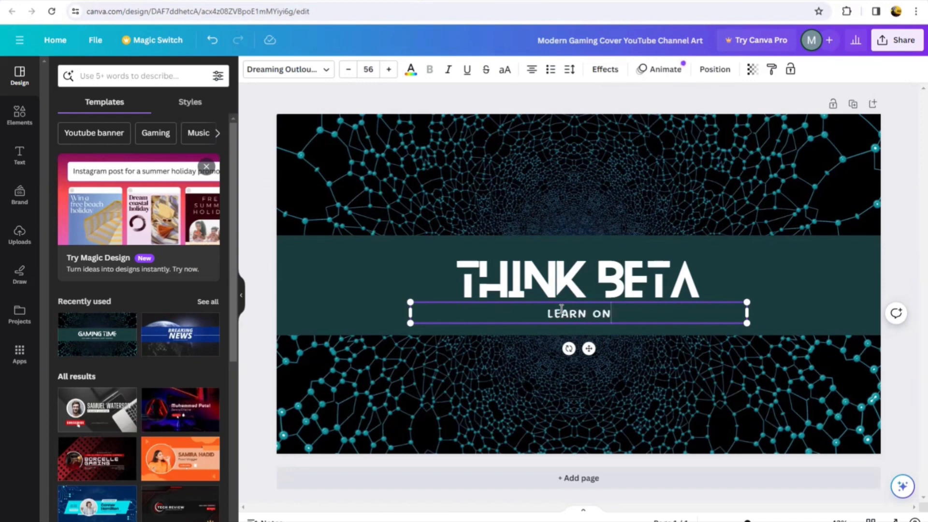
pyautogui.write('LINE')
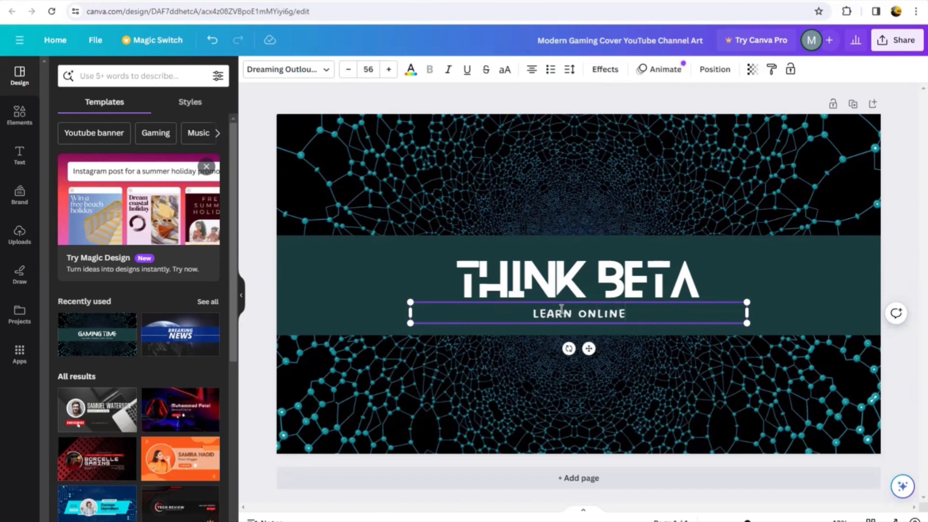
pyautogui.write(' SLIK')
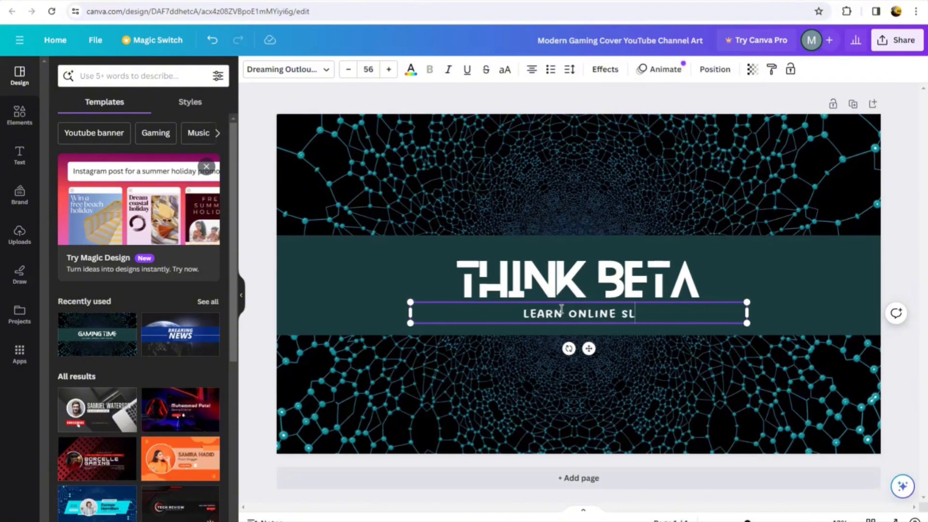
pyautogui.press('BackSpace')
pyautogui.press('BackSpace')
pyautogui.press('BackSpace')
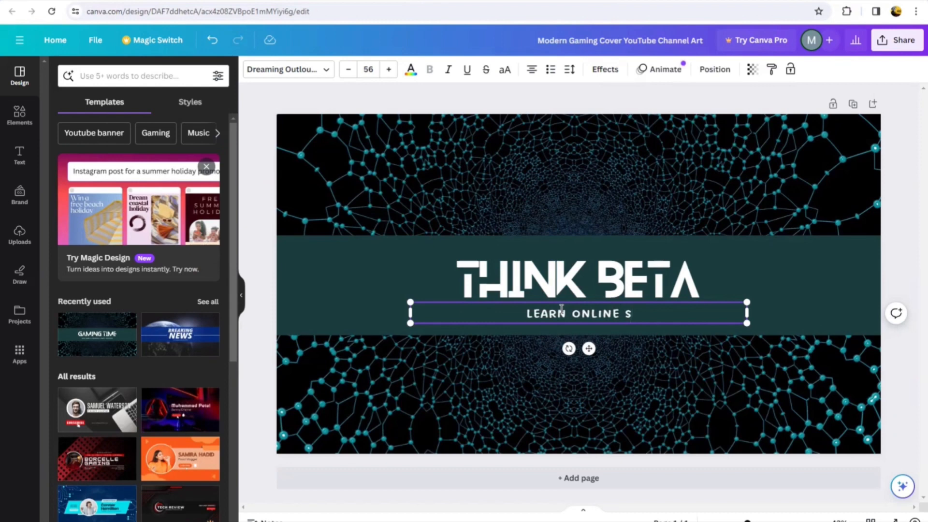
pyautogui.write('KI')
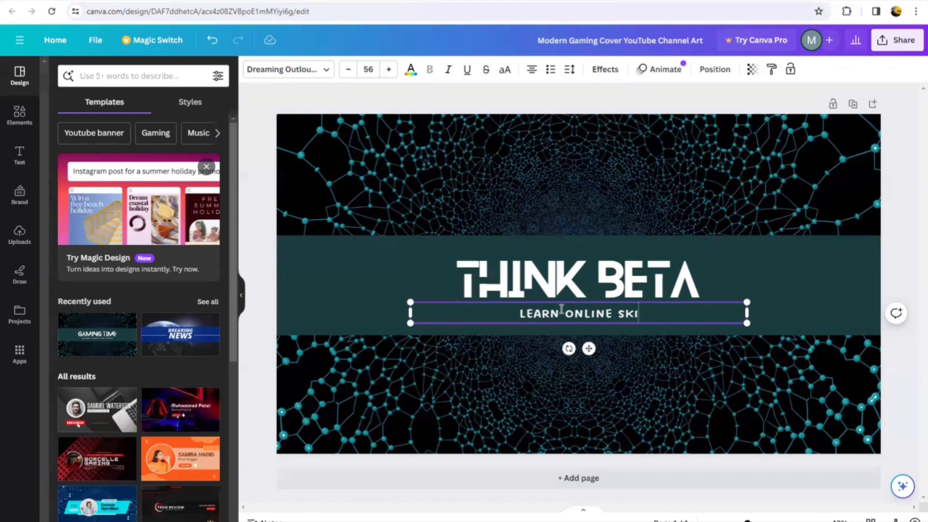
pyautogui.write('LLS')
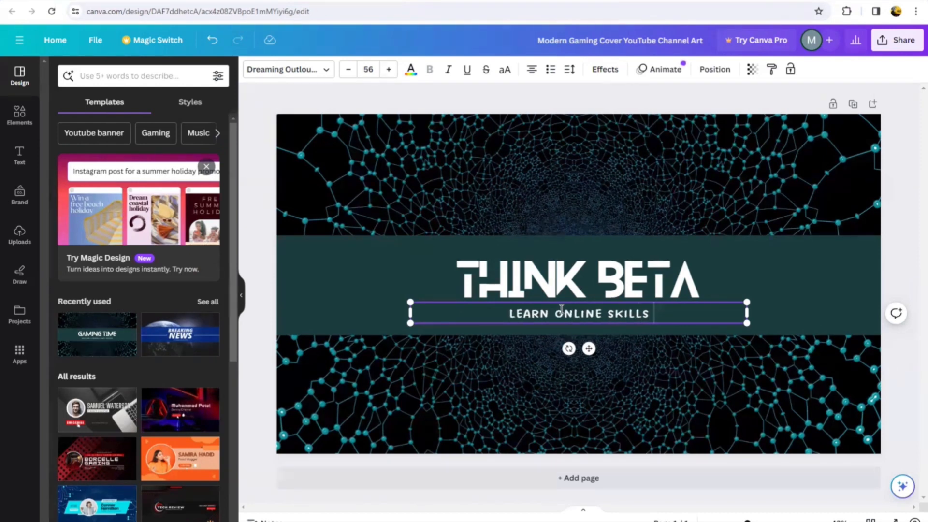
pyautogui.write(' DAILY')
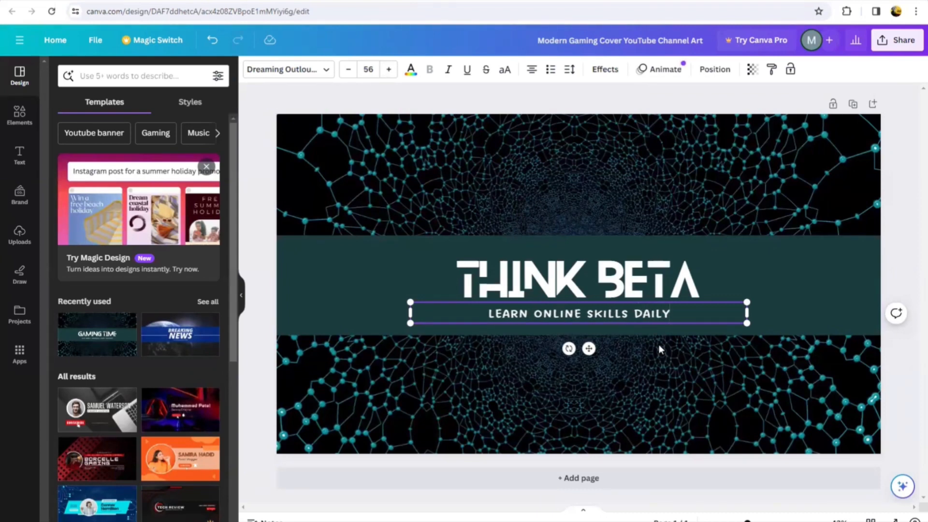
pyautogui.click(898, 224)
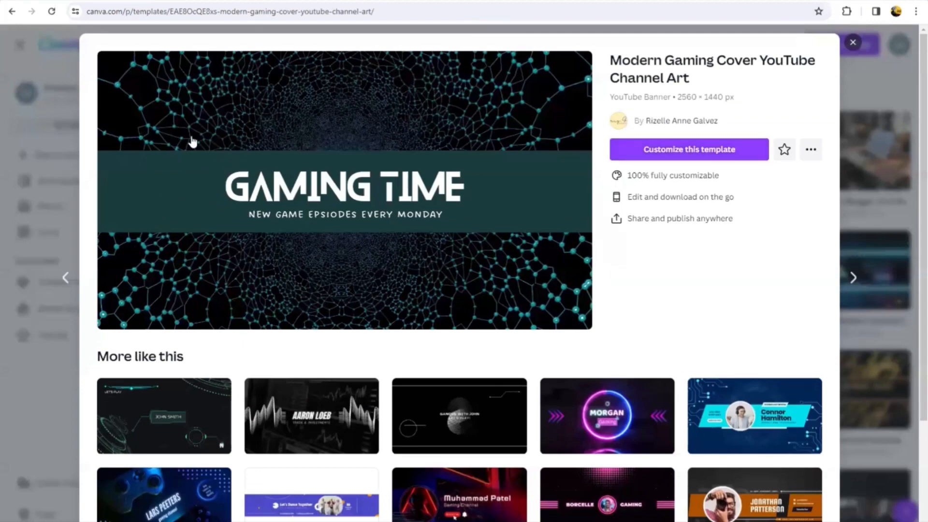
# - Leave the banner template preview for the home page, then search for "youtube logo" and open the YouTube Channel Logo templates
pyautogui.click(853, 43)
pyautogui.click(71, 47)
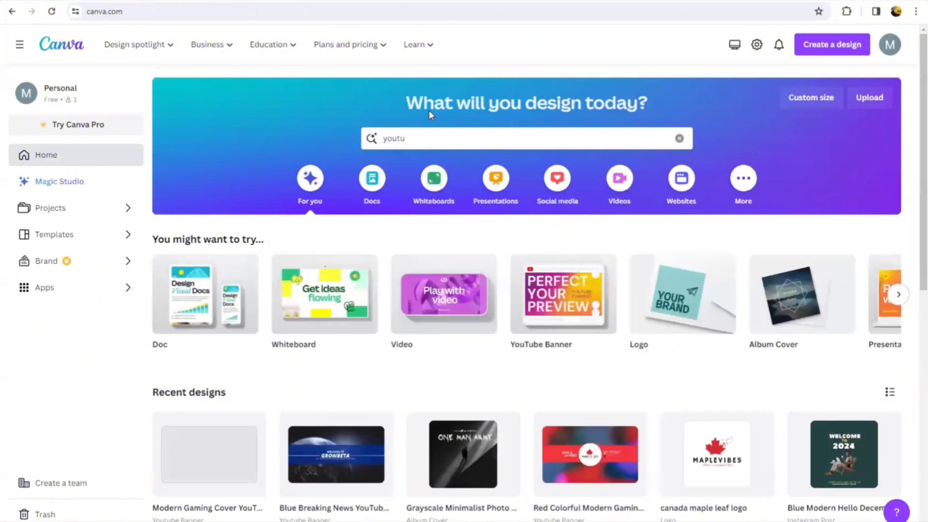
pyautogui.click(408, 141)
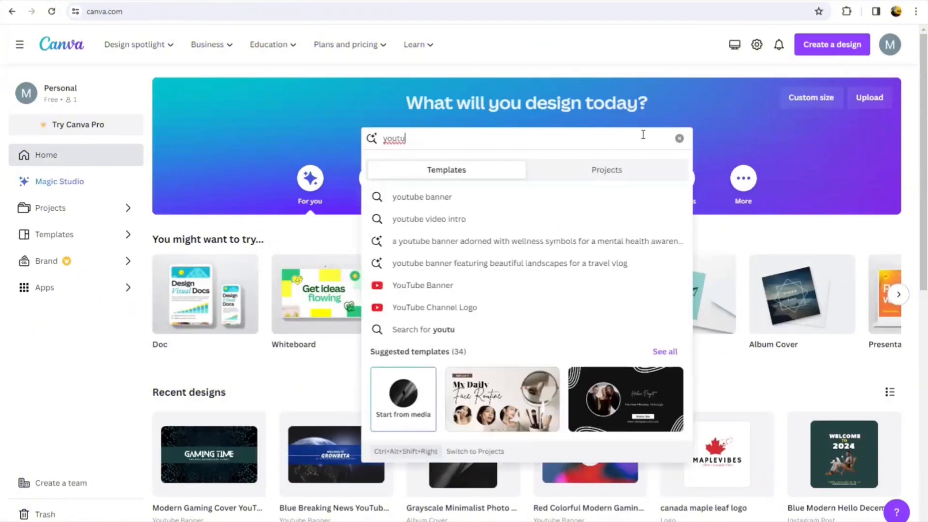
pyautogui.click(679, 139)
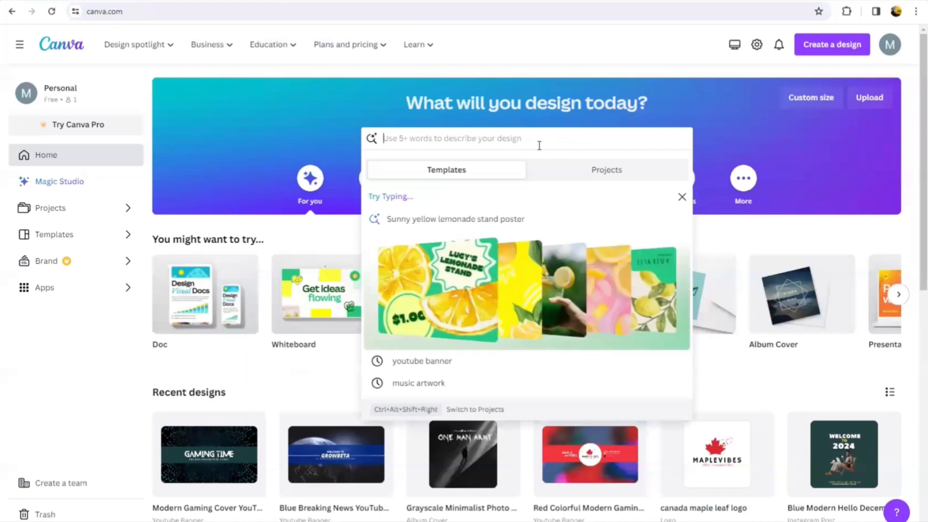
pyautogui.write('yo')
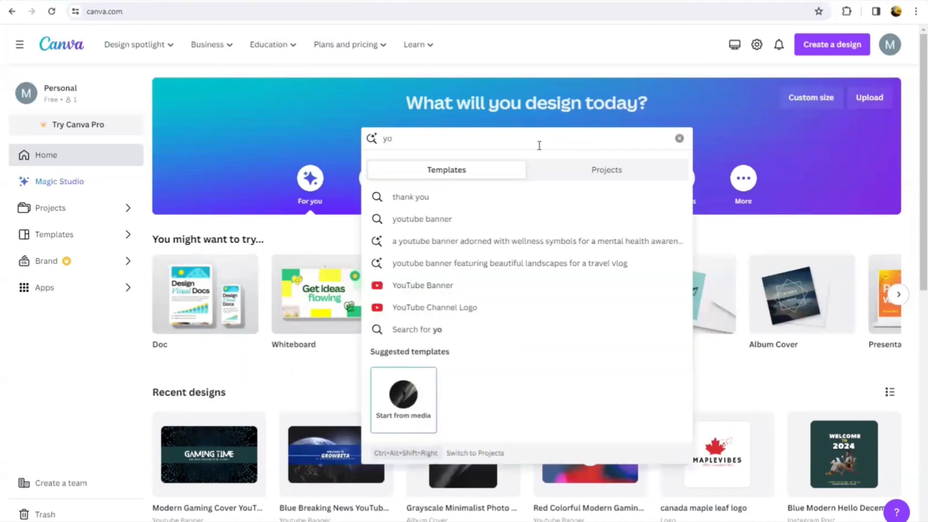
pyautogui.write('ut')
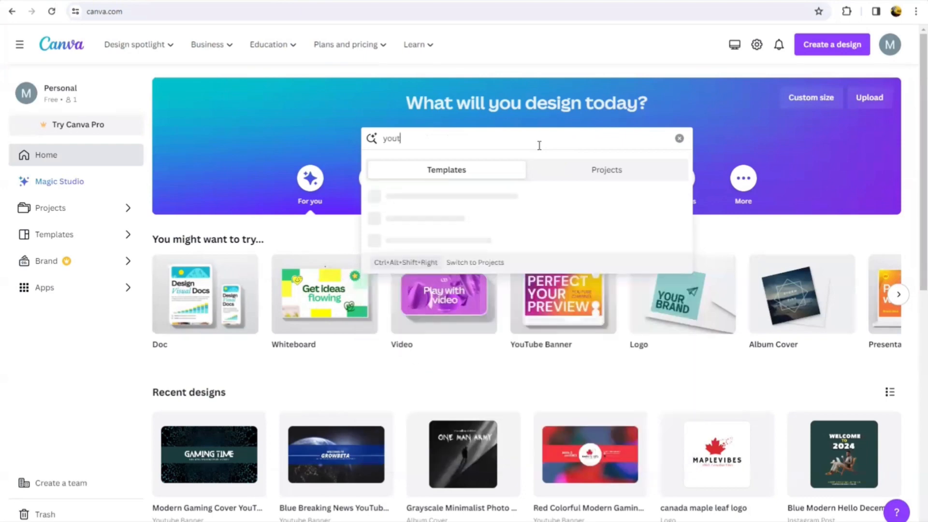
pyautogui.write('ube')
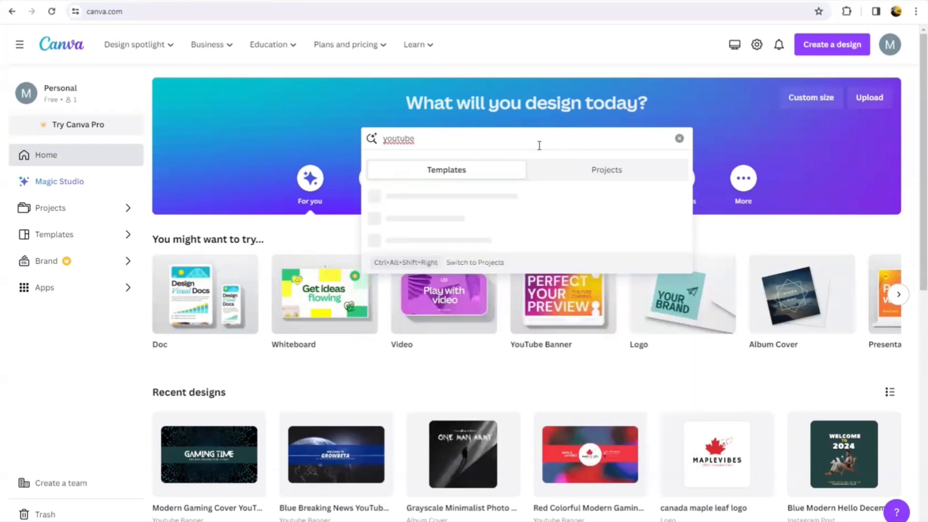
pyautogui.write(' logo')
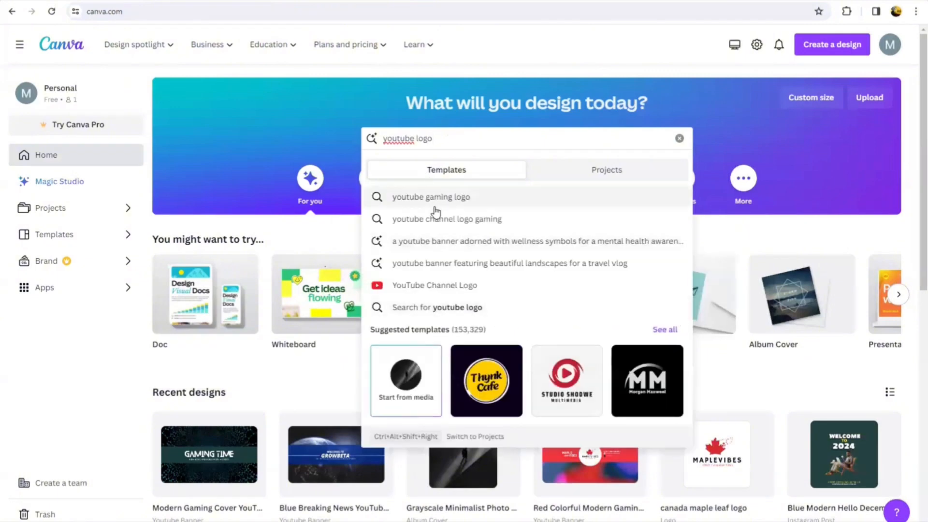
pyautogui.click(452, 293)
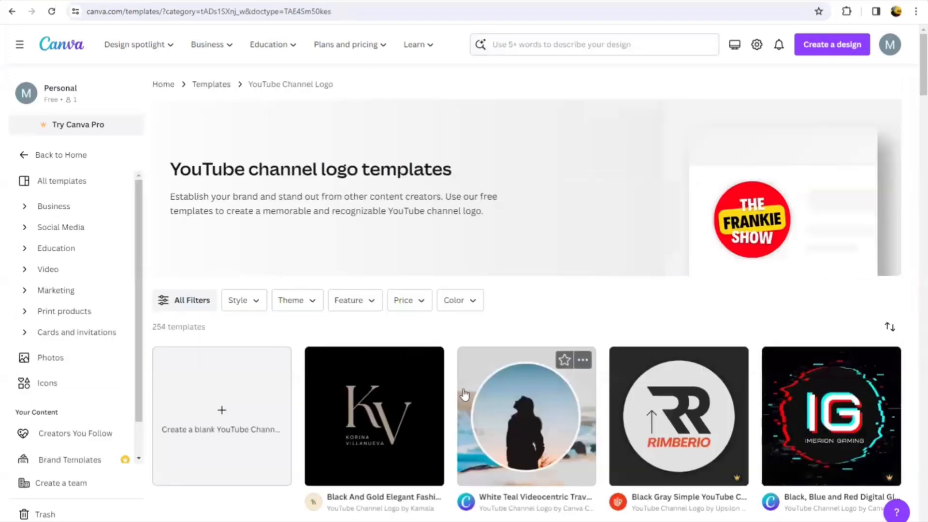
# - Look through the YouTube channel logo templates for a design that suits the channel
pyautogui.scroll(-2, 464, 394)
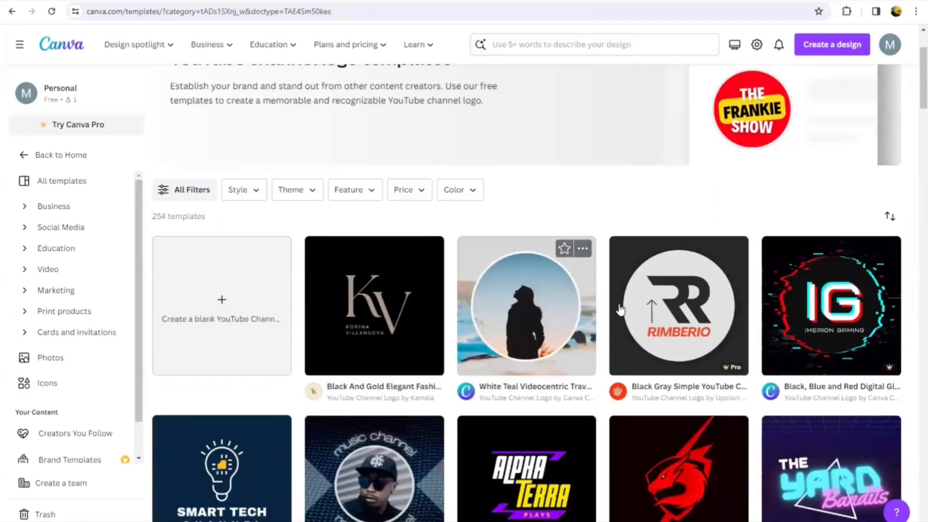
pyautogui.scroll(-1, 467, 397)
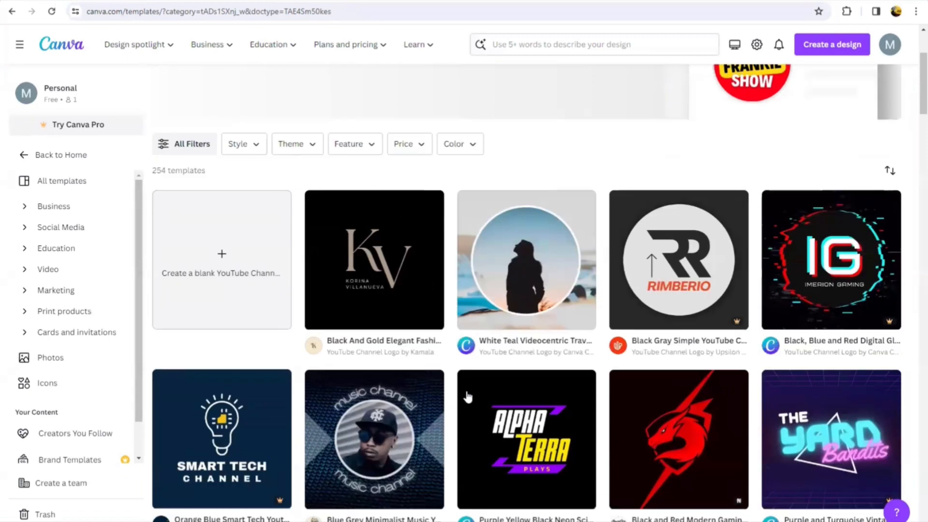
pyautogui.scroll(-3, 468, 396)
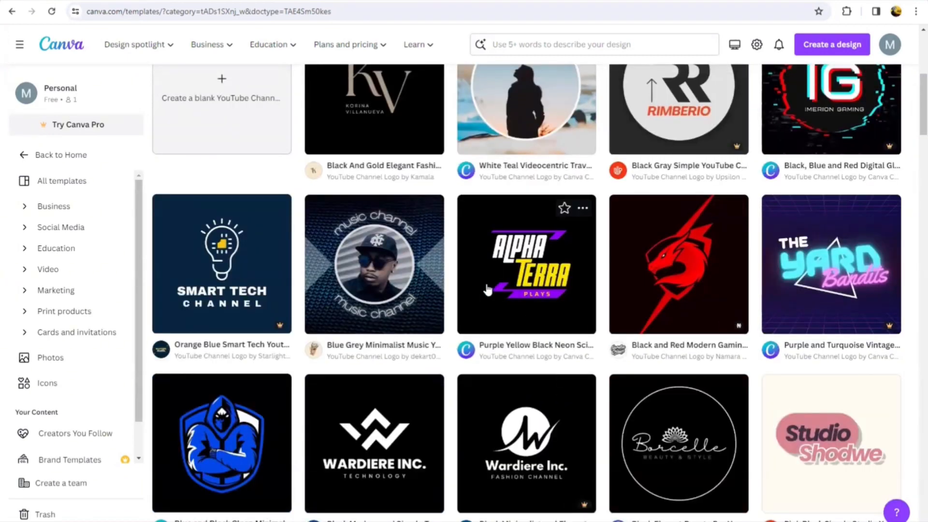
pyautogui.scroll(-6, 555, 317)
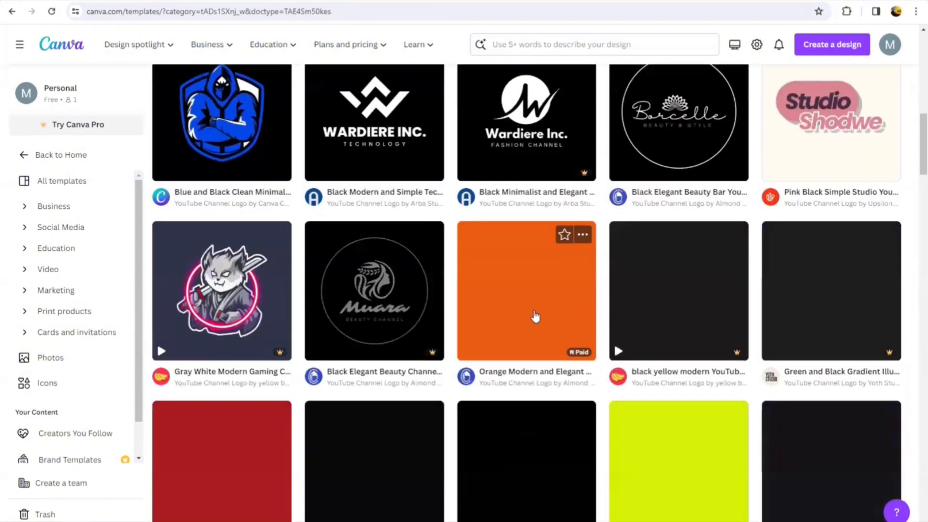
pyautogui.scroll(-3, 498, 315)
pyautogui.scroll(-4, 501, 315)
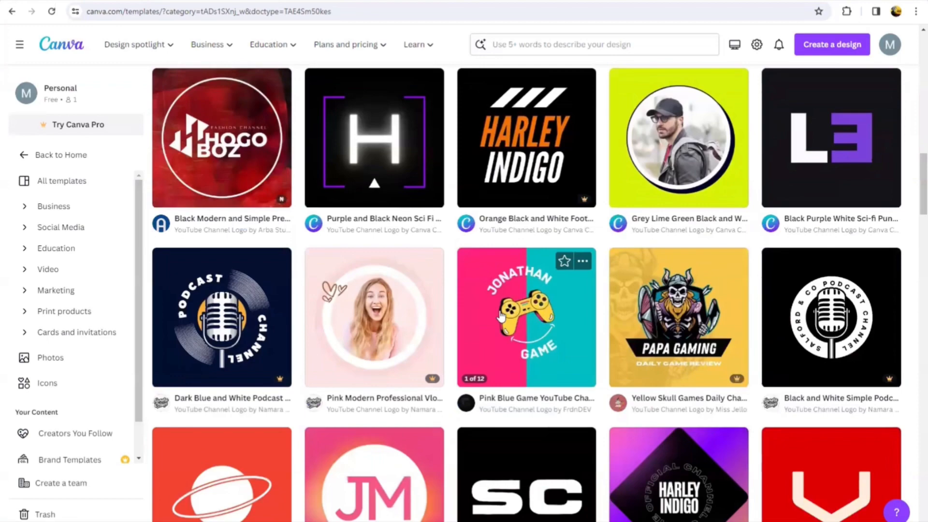
pyautogui.scroll(-6, 500, 315)
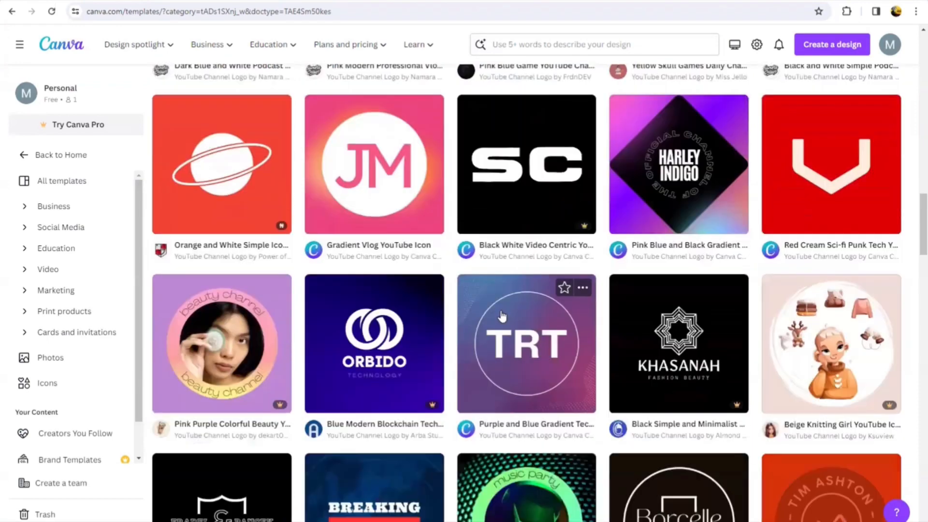
pyautogui.scroll(-5, 487, 363)
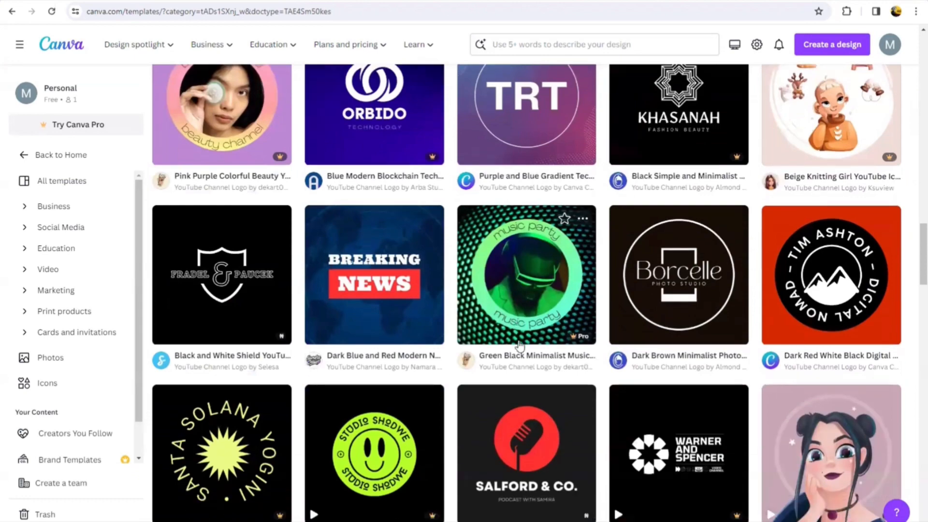
pyautogui.scroll(-5, 520, 346)
pyautogui.scroll(-6, 519, 346)
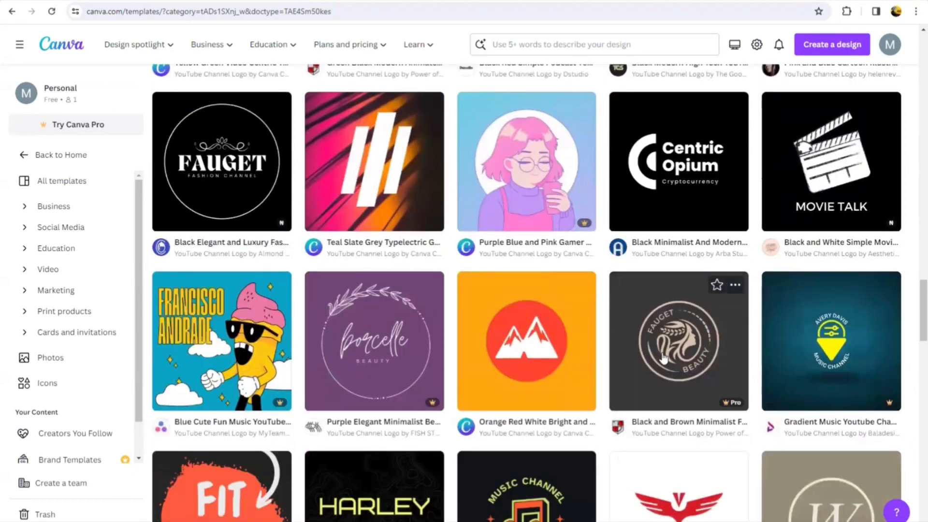
pyautogui.scroll(-7, 642, 349)
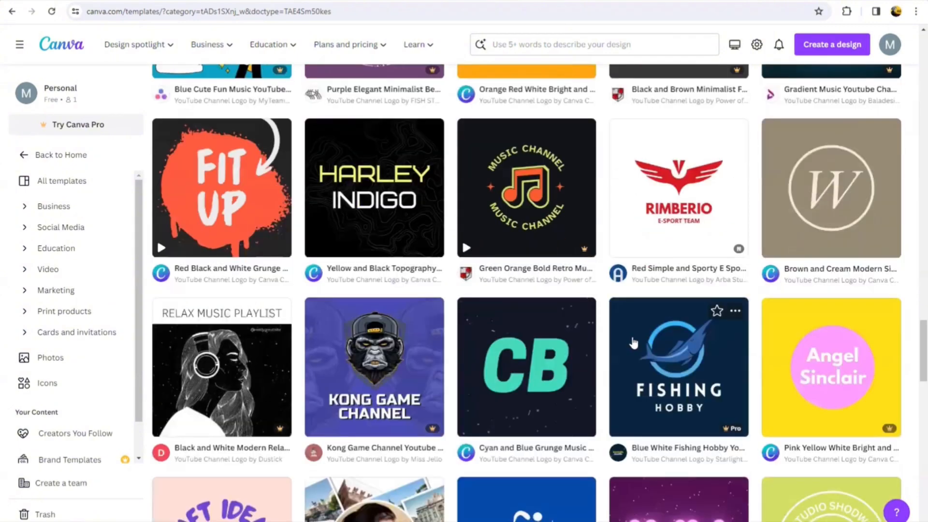
pyautogui.scroll(-9, 632, 340)
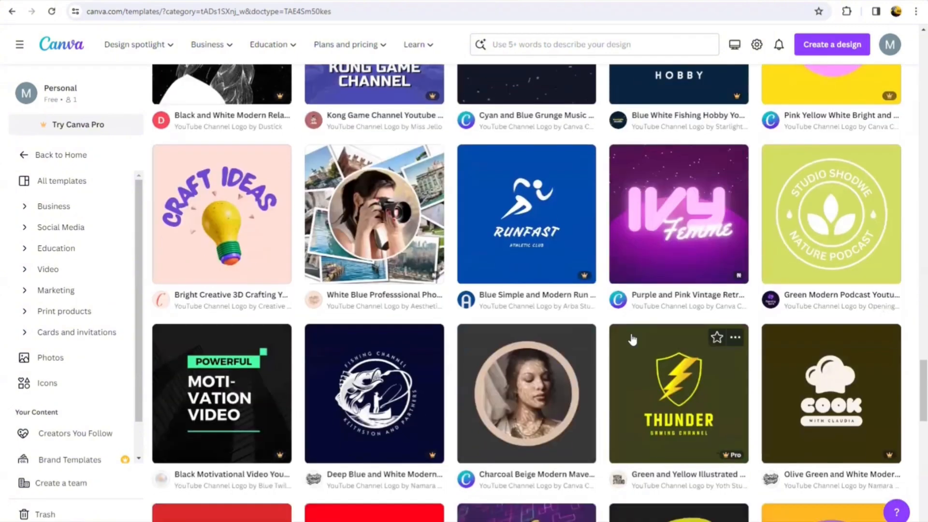
pyautogui.scroll(-6, 573, 325)
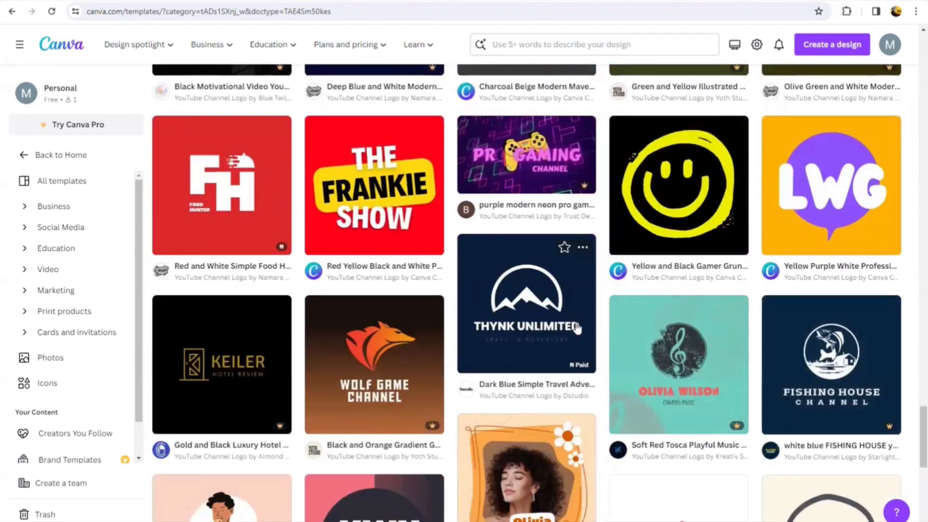
pyautogui.scroll(-2, 577, 328)
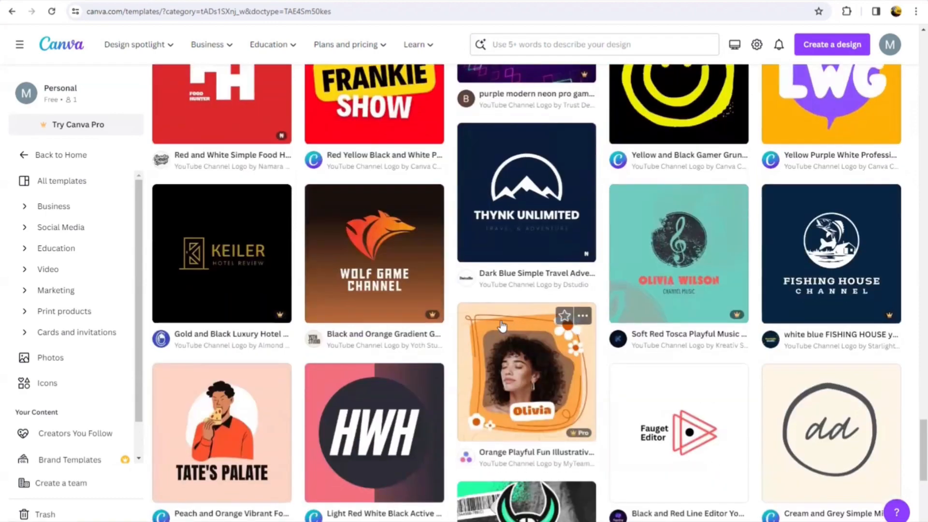
pyautogui.scroll(-8, 517, 328)
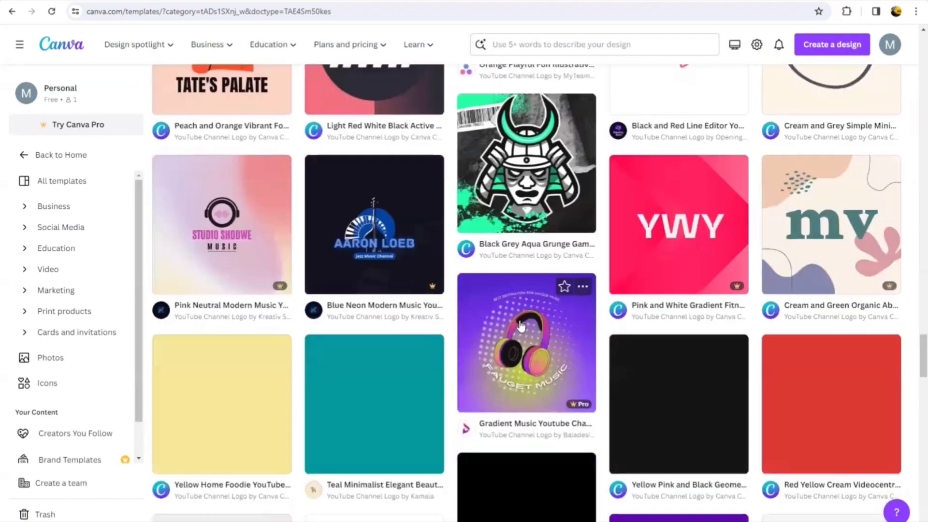
pyautogui.scroll(-3, 520, 326)
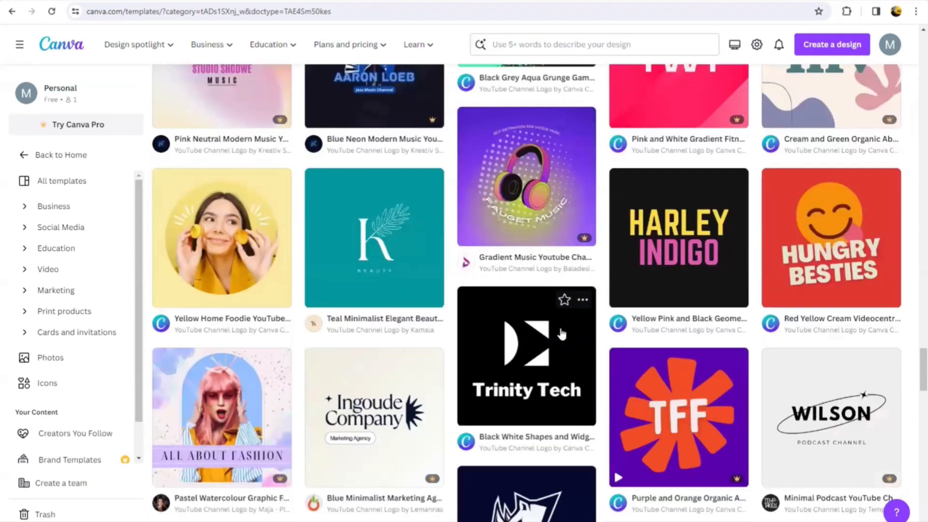
pyautogui.scroll(-4, 579, 342)
pyautogui.scroll(9, 578, 343)
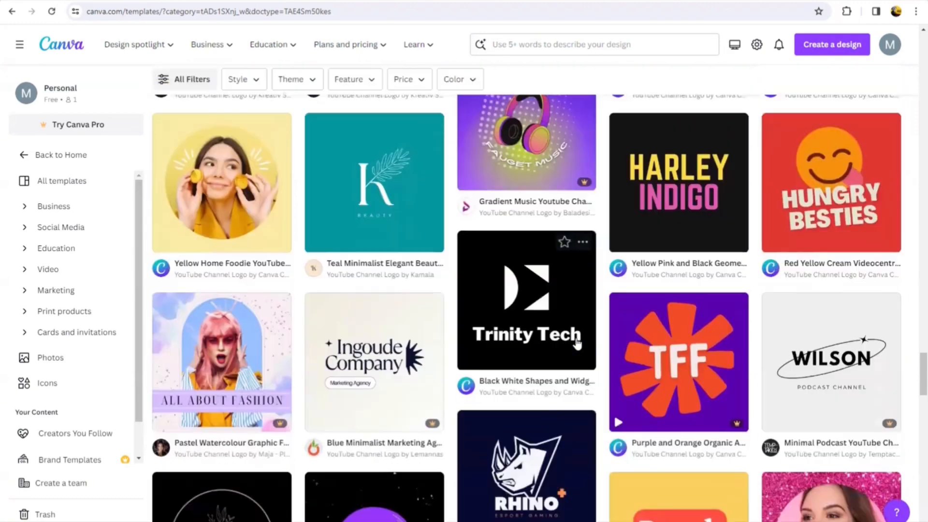
pyautogui.scroll(15, 577, 342)
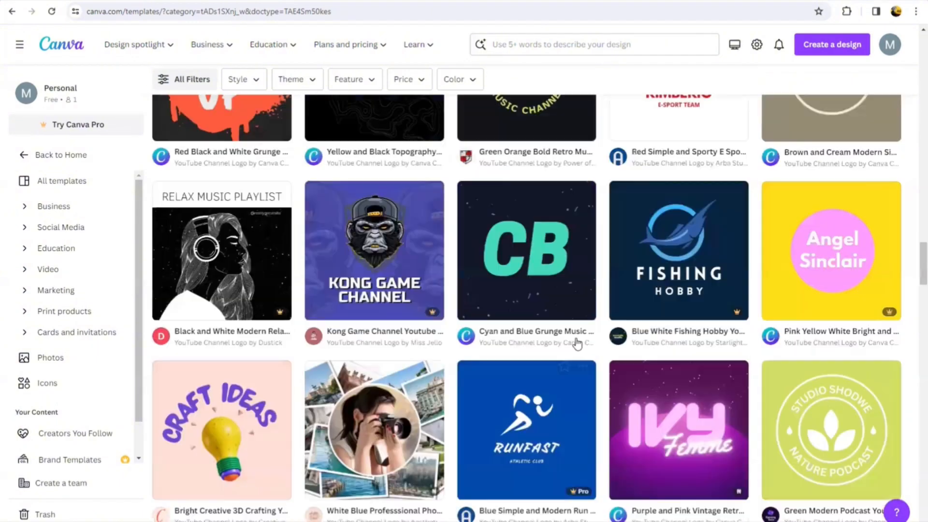
pyautogui.scroll(7, 577, 343)
pyautogui.scroll(6, 578, 343)
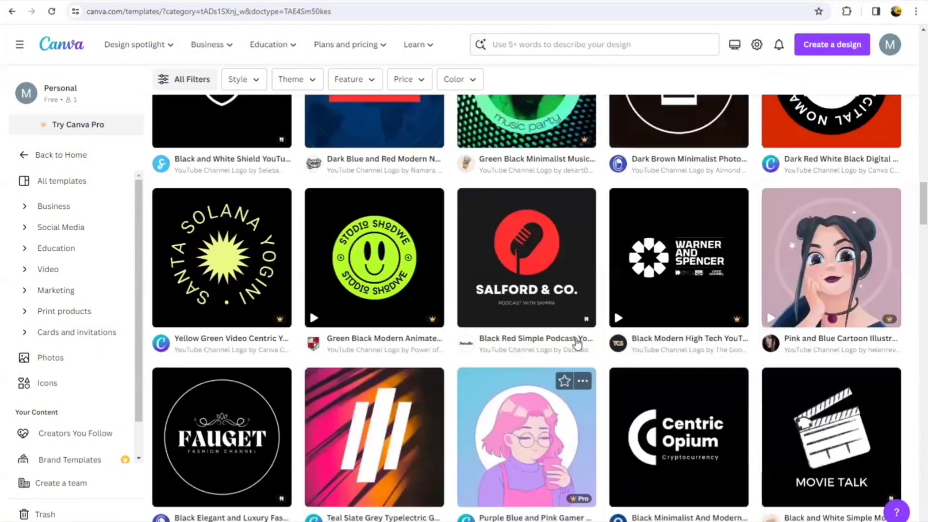
# - Return to the start of the logo templates and open the "Black And Gold Elegant Fashion Logo" template for customizing
pyautogui.scroll(8, 546, 343)
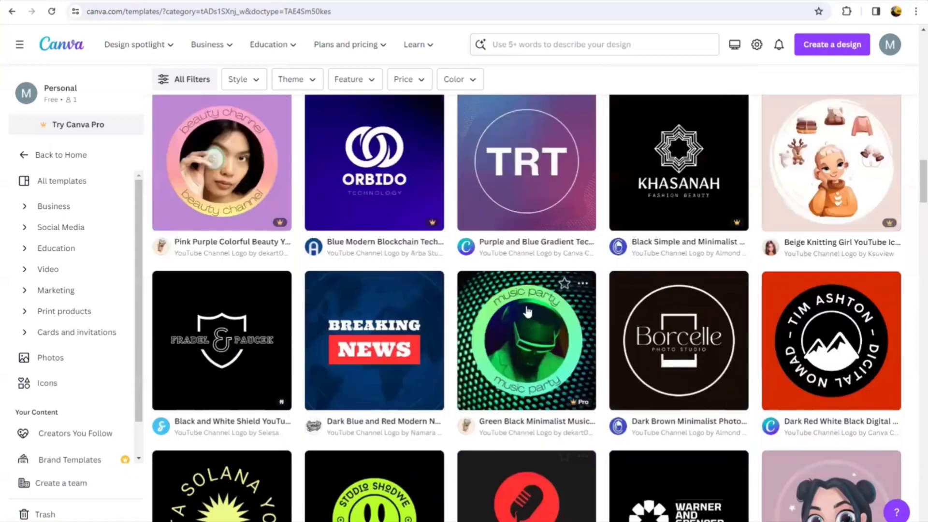
pyautogui.scroll(6, 527, 310)
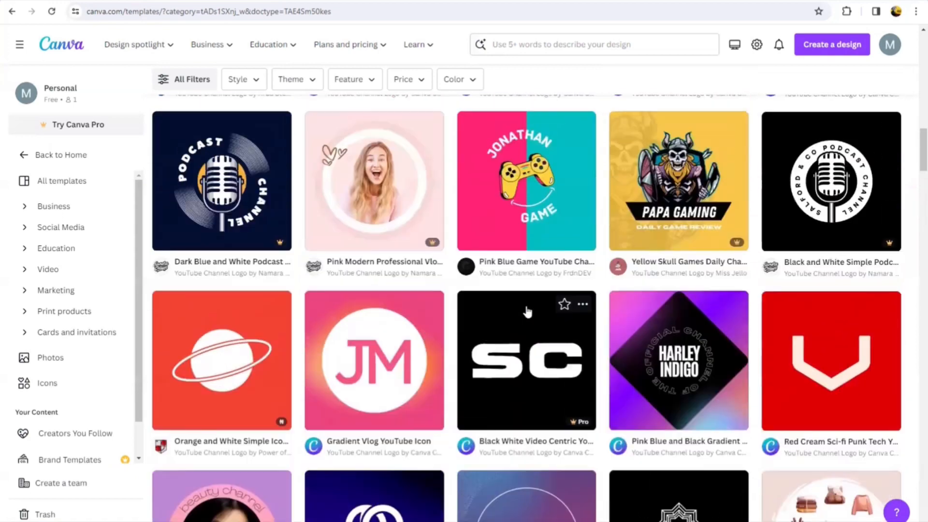
pyautogui.scroll(8, 527, 311)
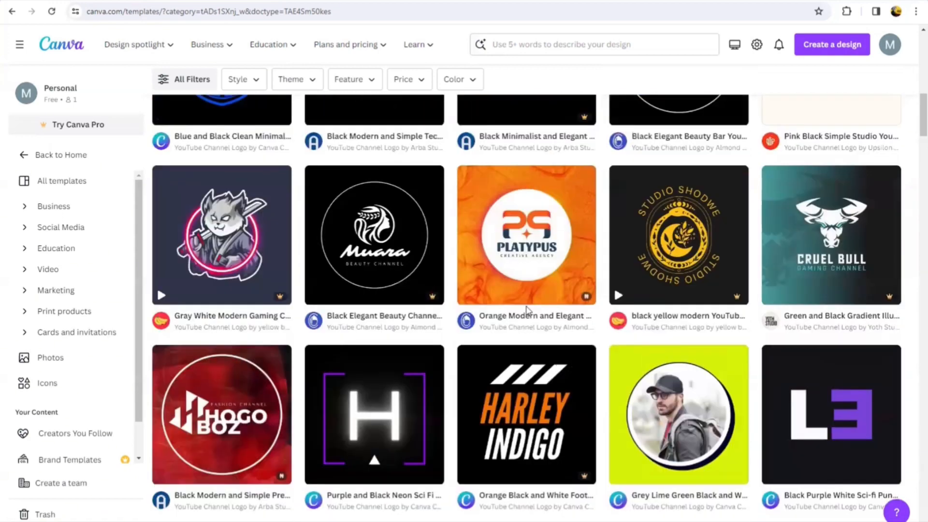
pyautogui.scroll(4, 527, 311)
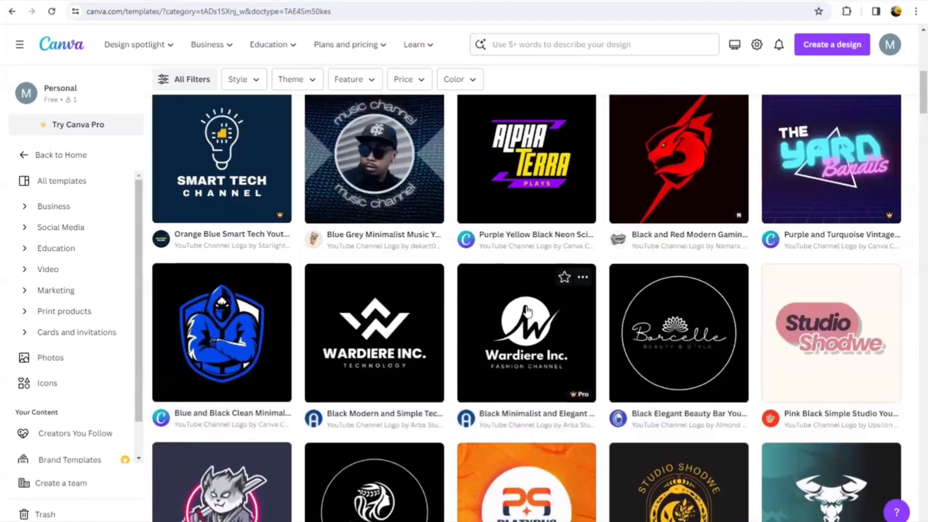
pyautogui.scroll(7, 526, 312)
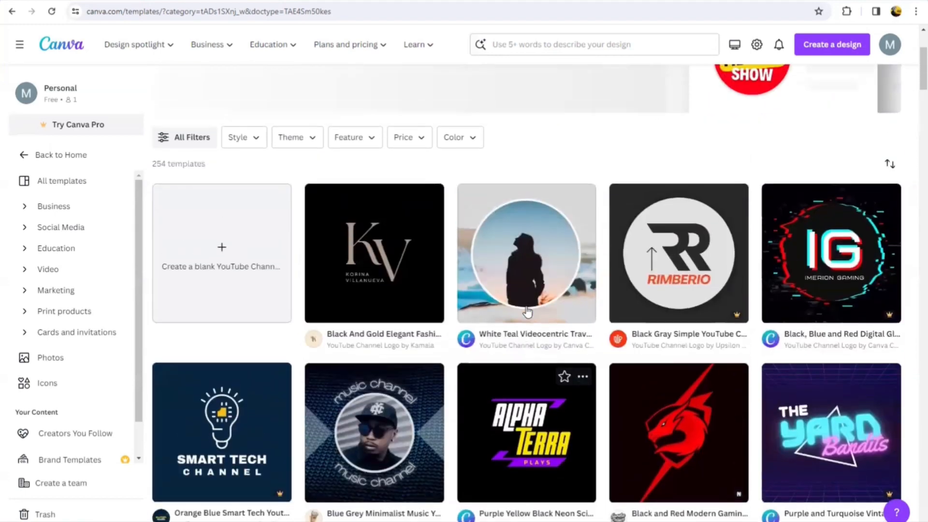
pyautogui.scroll(-3, 332, 202)
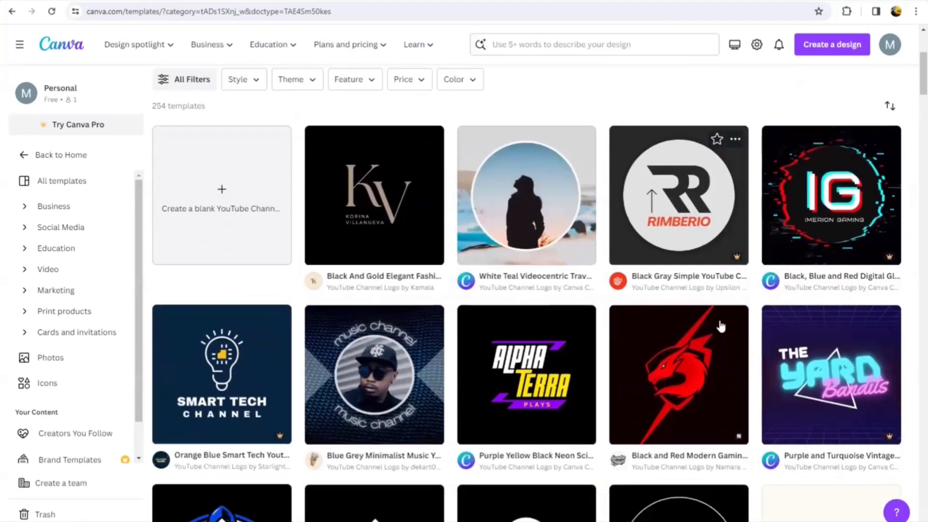
pyautogui.click(372, 134)
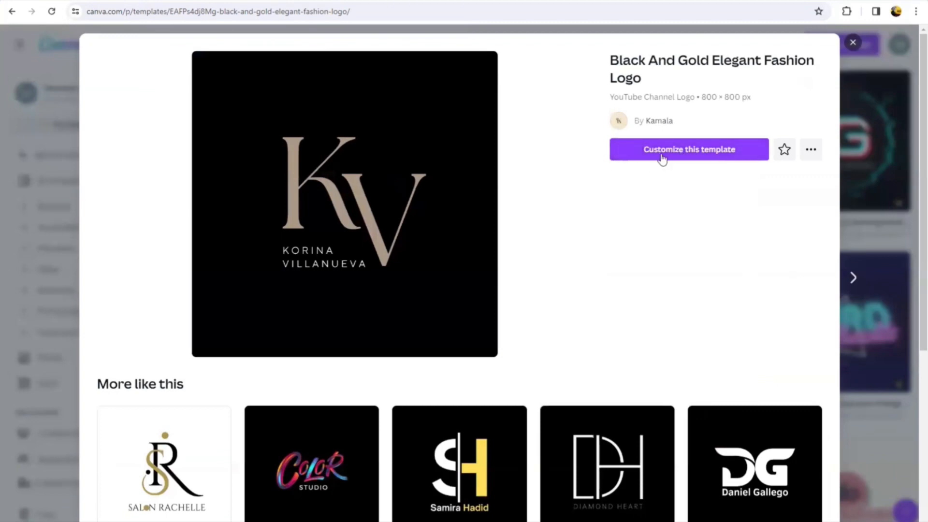
pyautogui.click(685, 154)
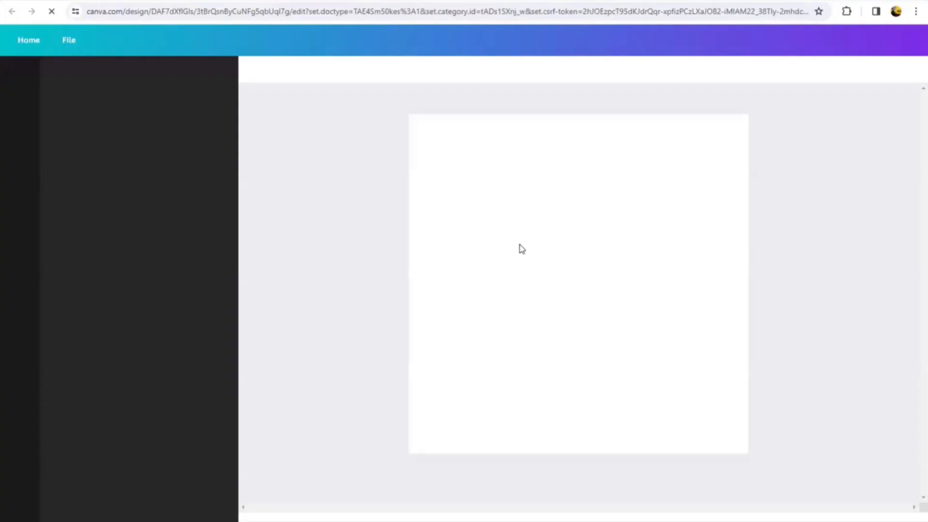
# - Replace the logo's two large monogram letters with "T" and "B"
pyautogui.click(533, 252)
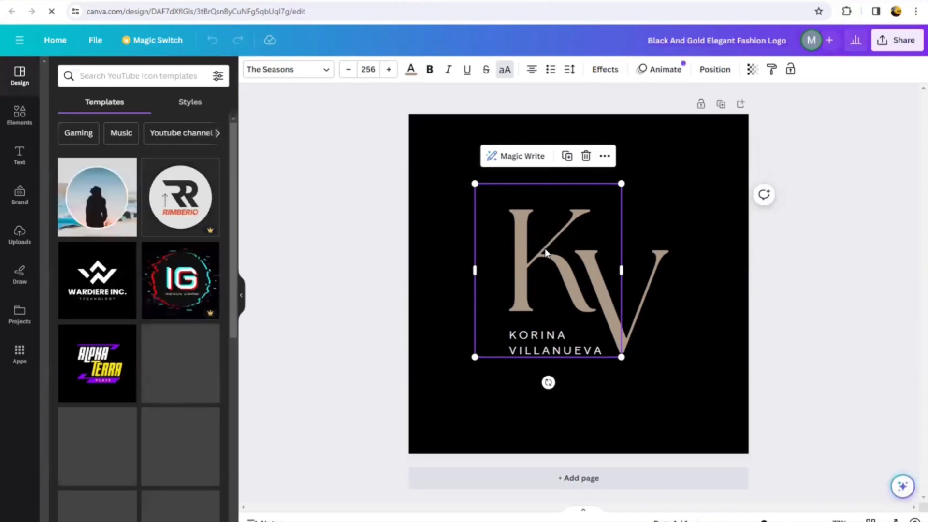
pyautogui.doubleClick(534, 234)
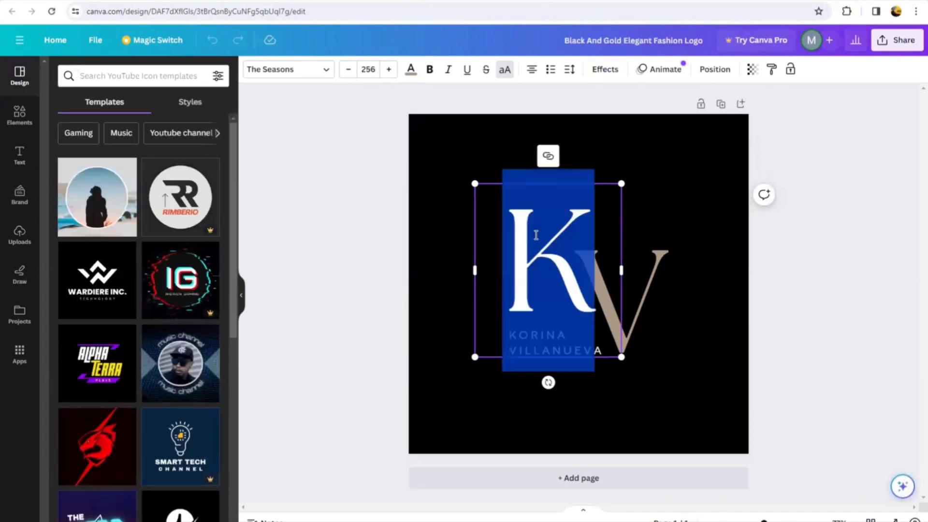
pyautogui.write('T')
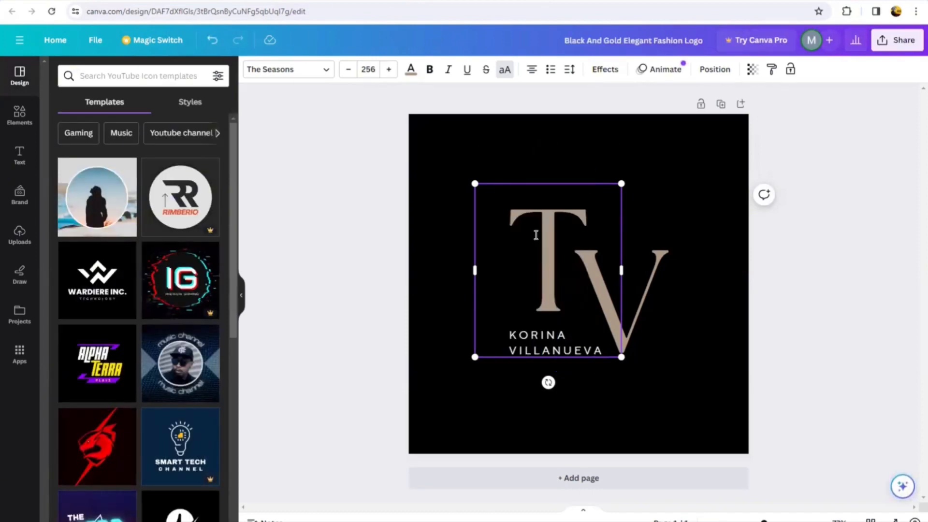
pyautogui.doubleClick(638, 300)
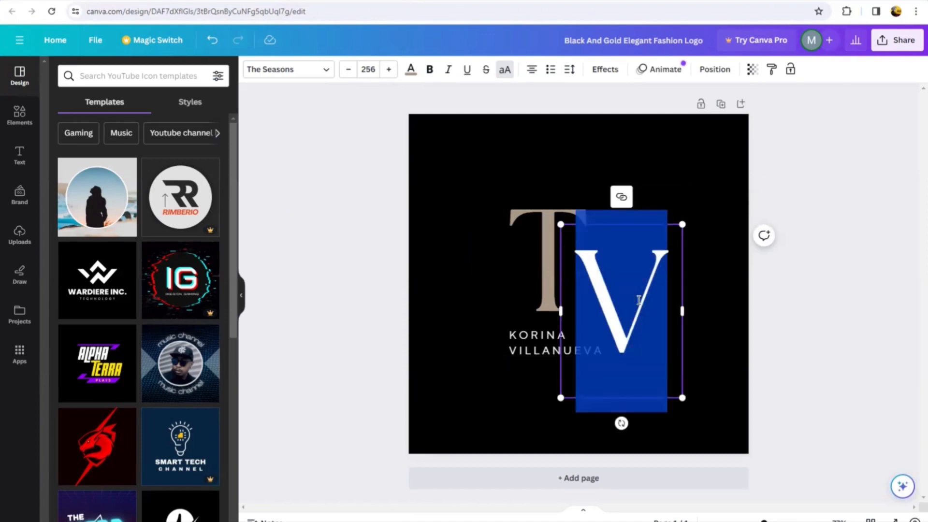
pyautogui.write('B')
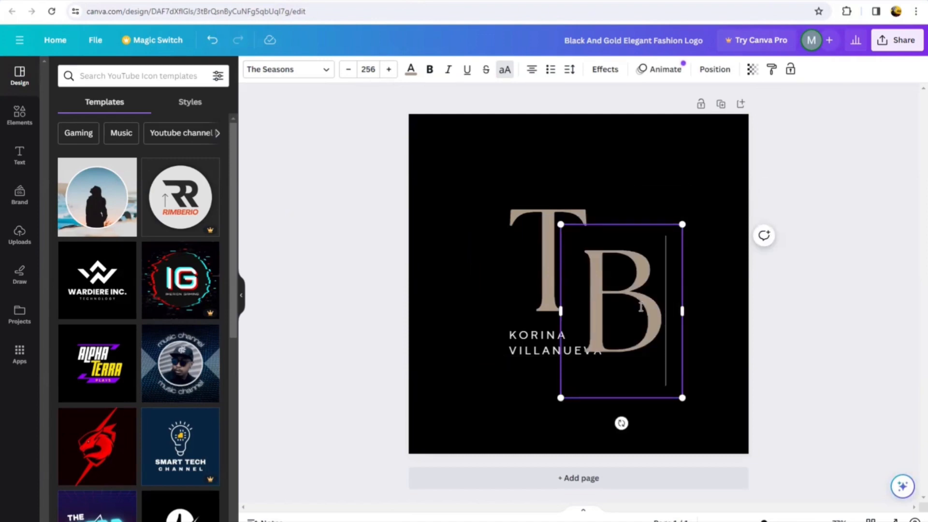
# - Replace the two-line name beneath the monogram with "THINK" on the first line and "BETA" on the second
pyautogui.click(522, 337)
pyautogui.doubleClick(522, 336)
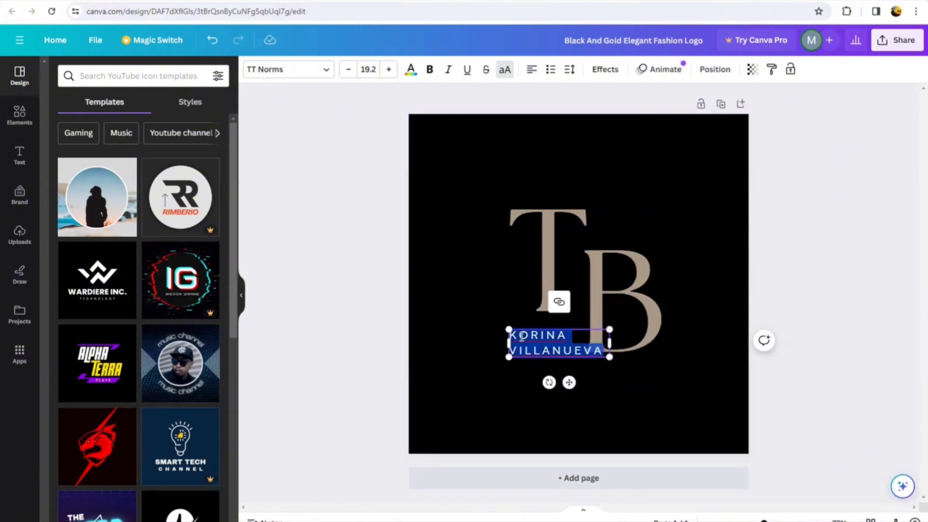
pyautogui.tripleClick(524, 335)
pyautogui.tripleClick(523, 336)
pyautogui.doubleClick(529, 336)
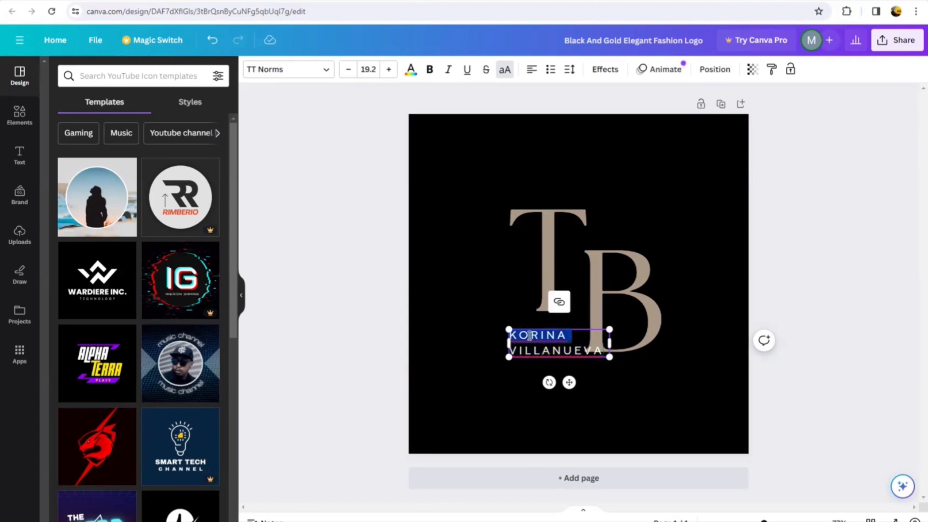
pyautogui.press('BackSpace')
pyautogui.write('TH')
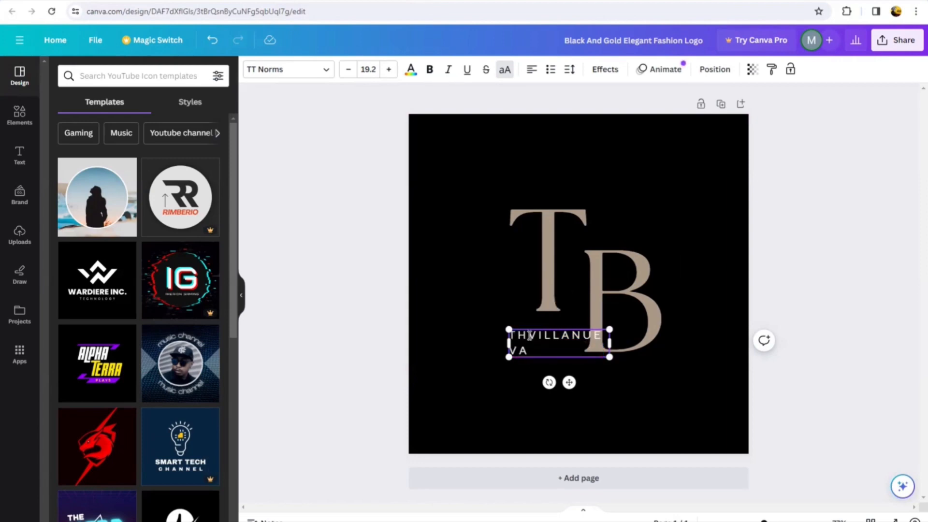
pyautogui.write('INK')
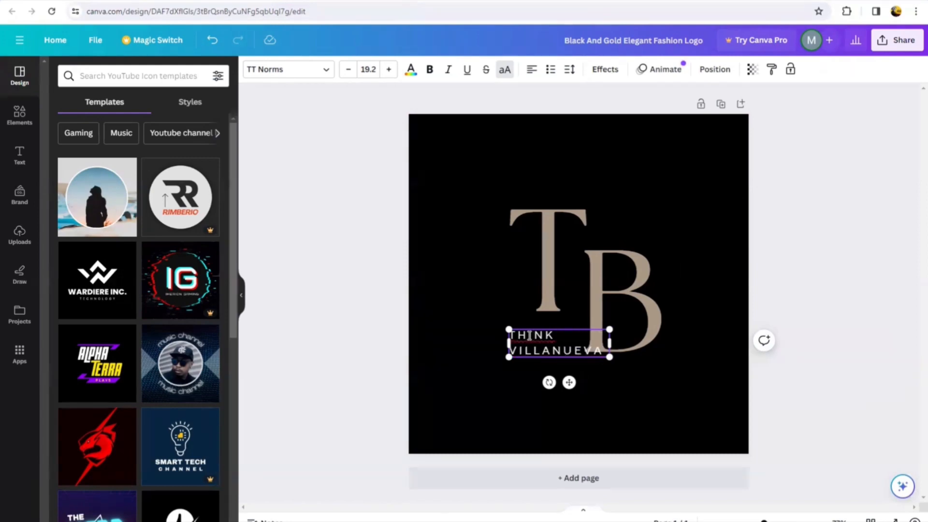
pyautogui.doubleClick(536, 350)
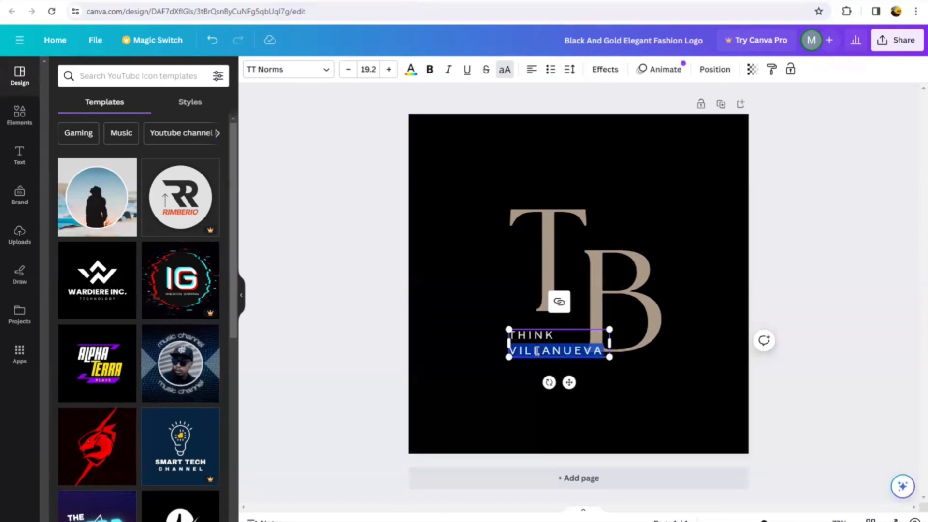
pyautogui.write('BETA')
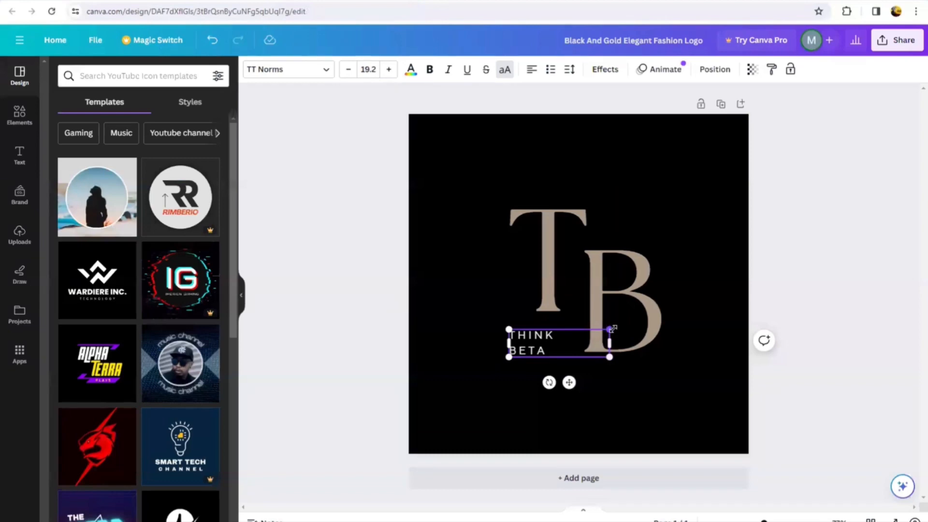
# - Enlarge the "THINK BETA" text to size 25.7 and reposition it and the letter B so they sit side by side beneath the T
pyautogui.moveTo(607, 329); pyautogui.dragTo(643, 320)
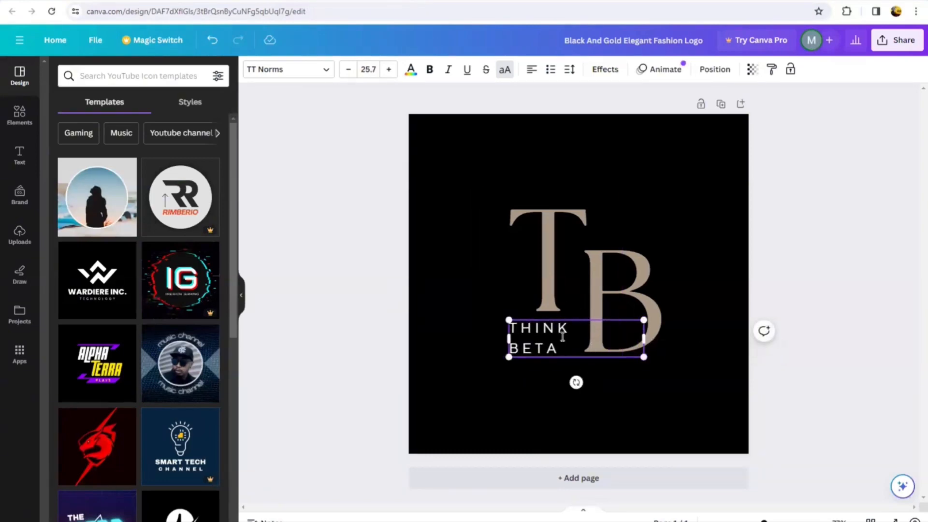
pyautogui.click(604, 393)
pyautogui.moveTo(584, 352); pyautogui.dragTo(566, 334)
pyautogui.click(689, 317)
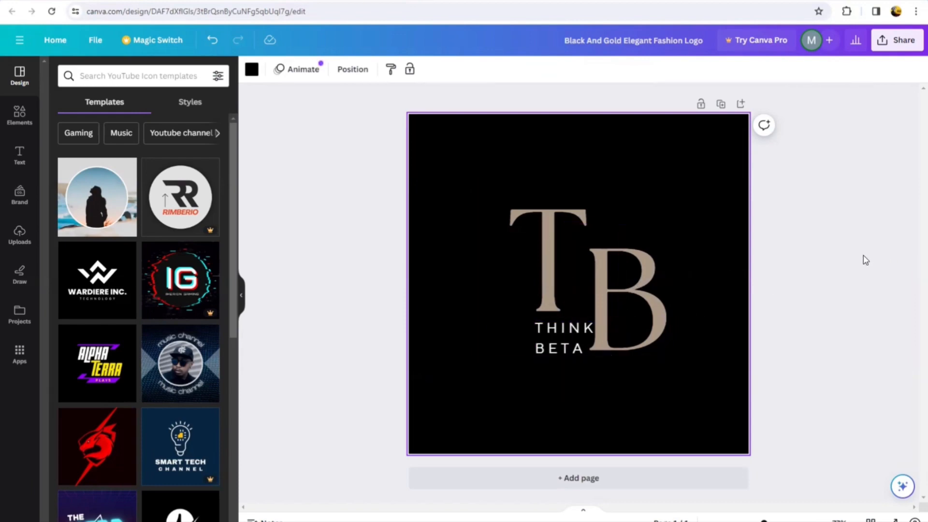
pyautogui.click(821, 261)
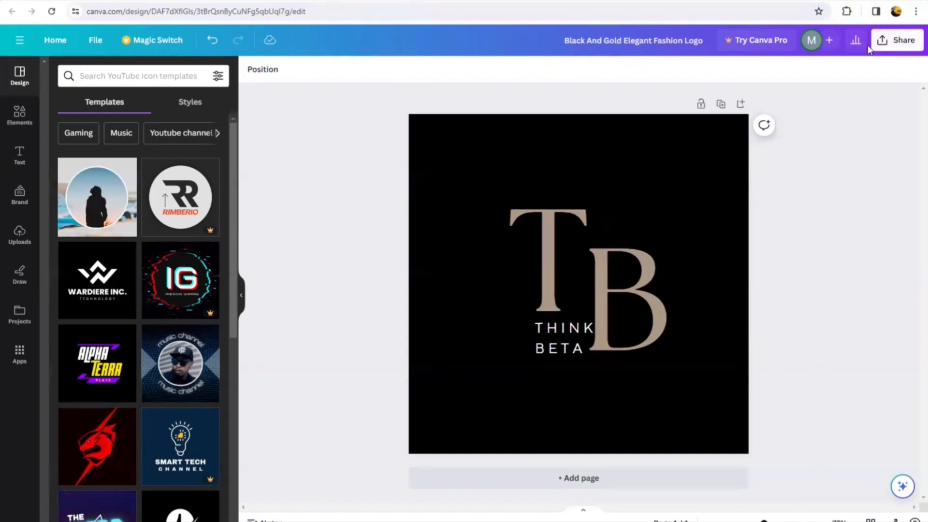
# - Download the finished logo as a PNG file
pyautogui.click(884, 42)
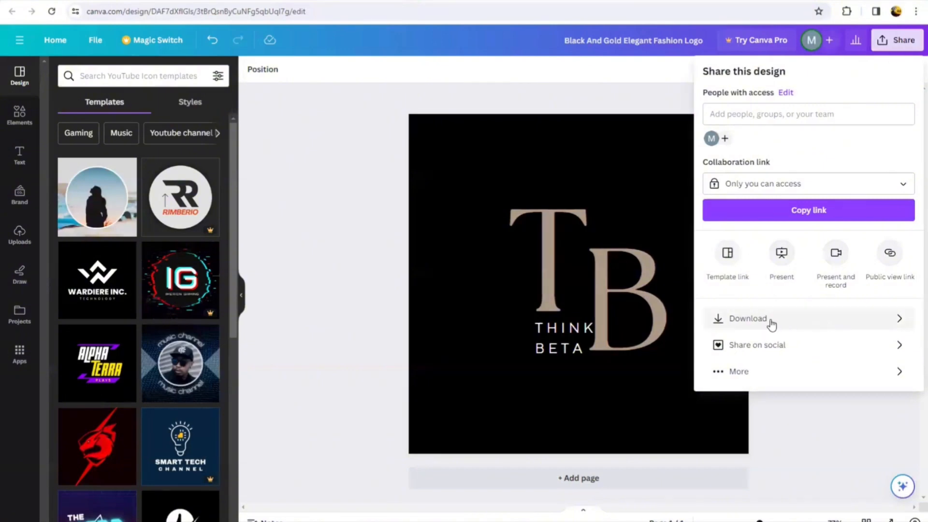
pyautogui.click(812, 331)
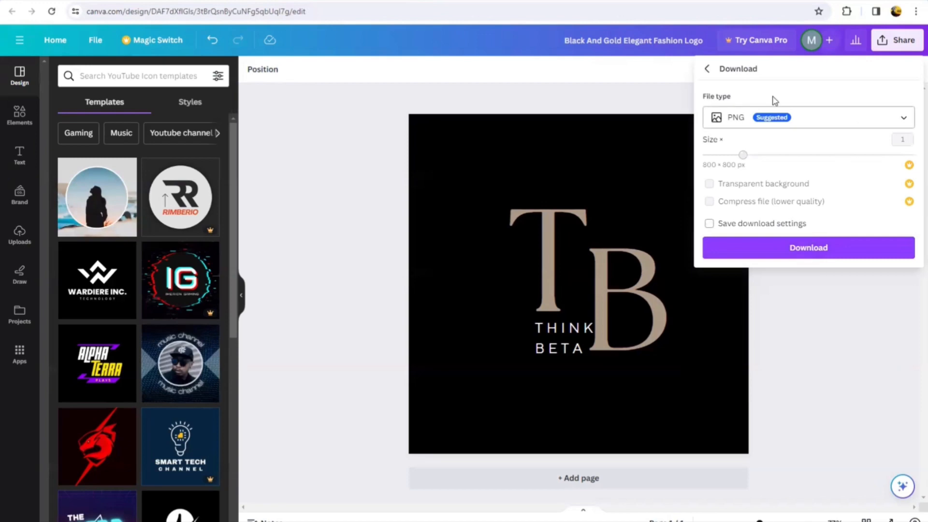
pyautogui.click(817, 121)
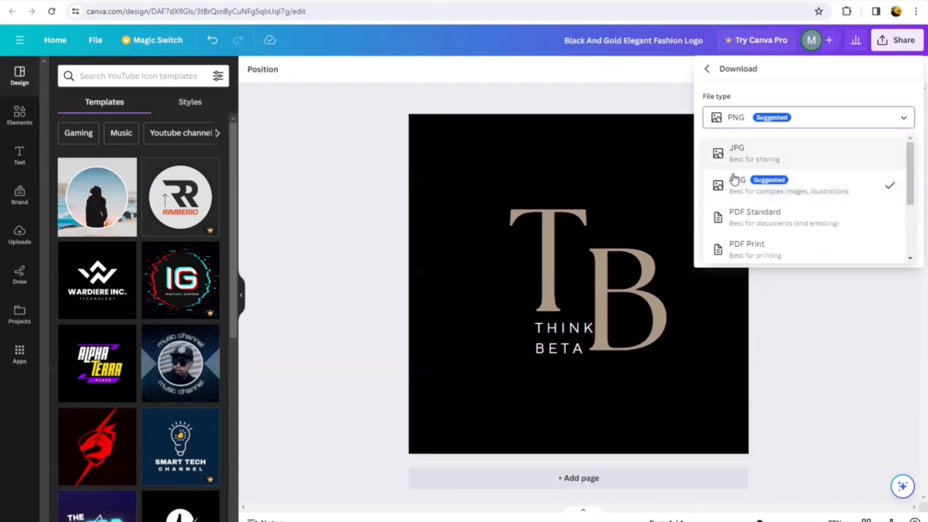
pyautogui.click(827, 194)
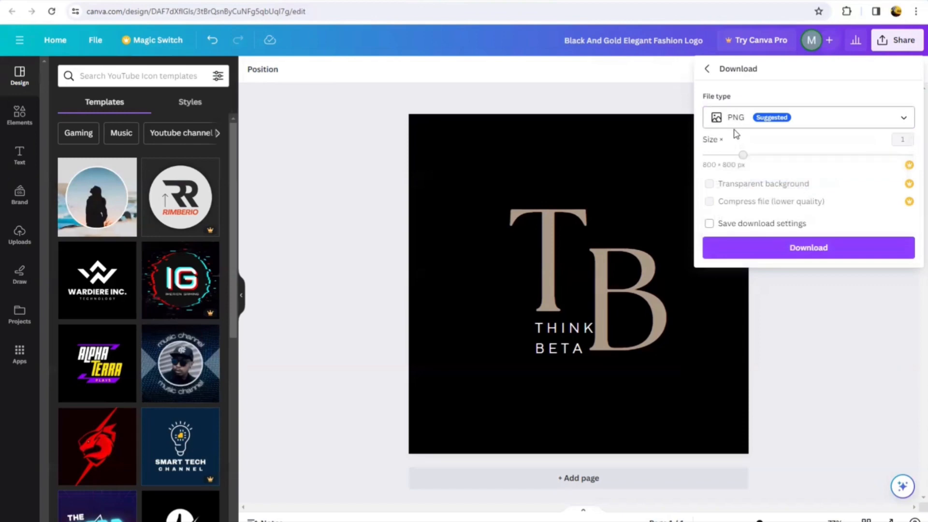
pyautogui.click(818, 252)
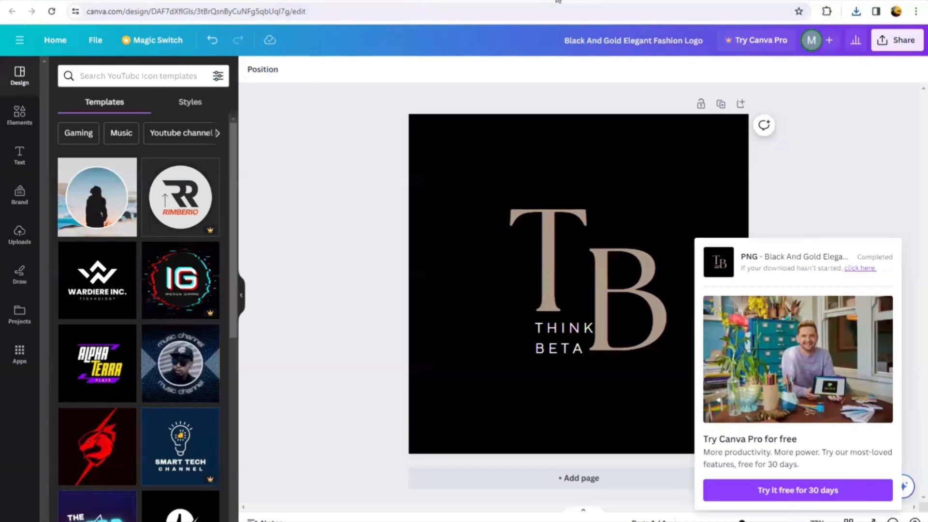
# - Switch to remove.bg in a new browser tab and upload the downloaded "Black And Gold Elegant Fashion Logo" PNG
pyautogui.hotkey('ctrl', 't')
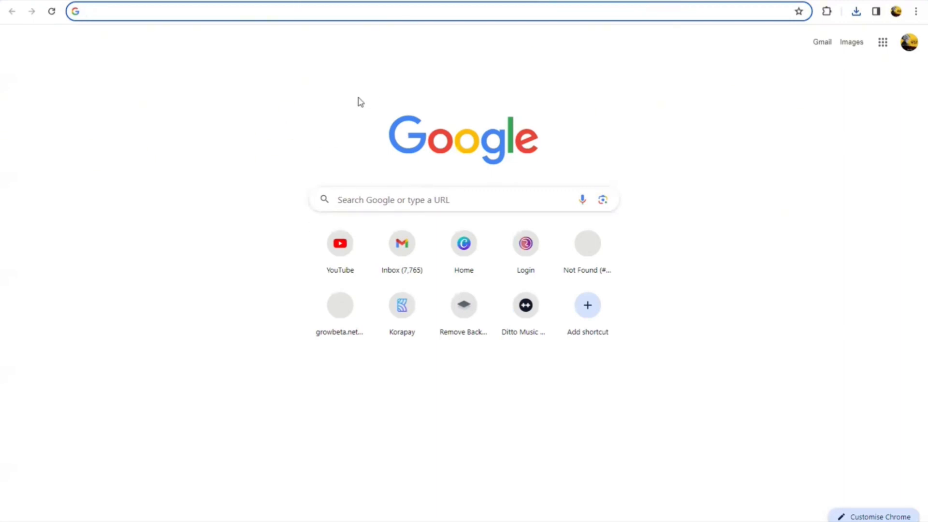
pyautogui.click(454, 321)
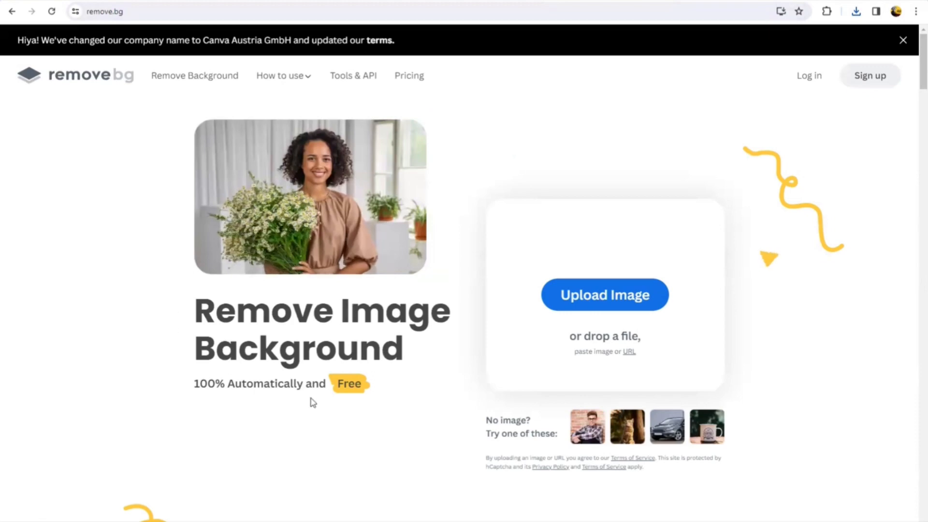
pyautogui.click(602, 298)
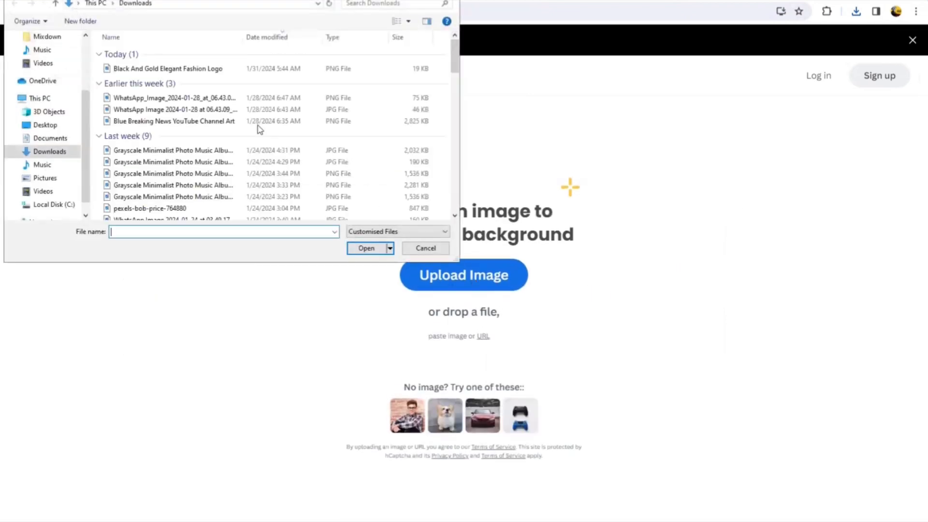
pyautogui.click(159, 69)
pyautogui.click(364, 247)
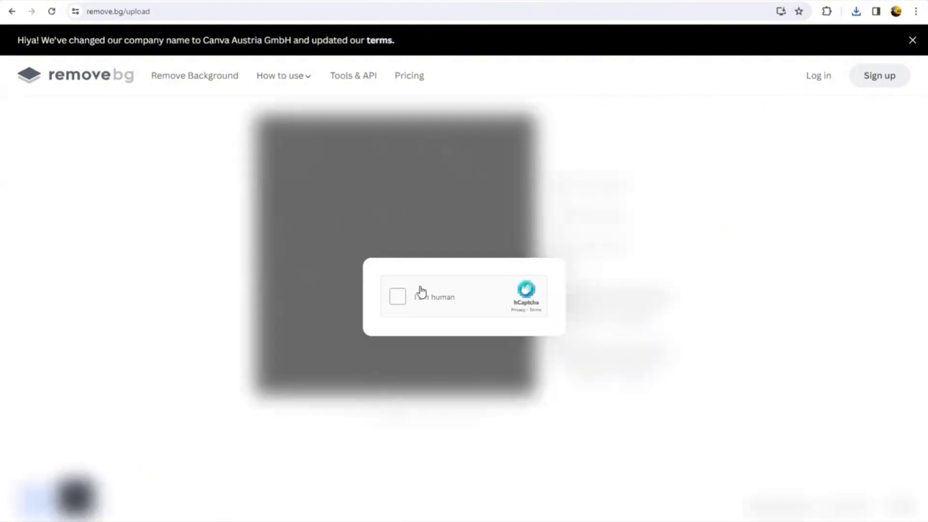
# - Complete the human verification by selecting every bumblebee image in both rounds of the challenge
pyautogui.click(399, 300)
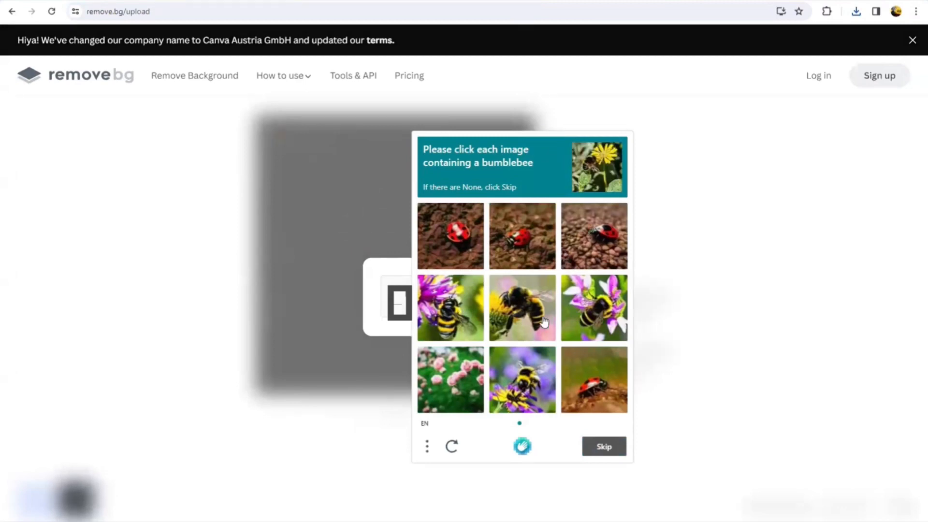
pyautogui.click(604, 302)
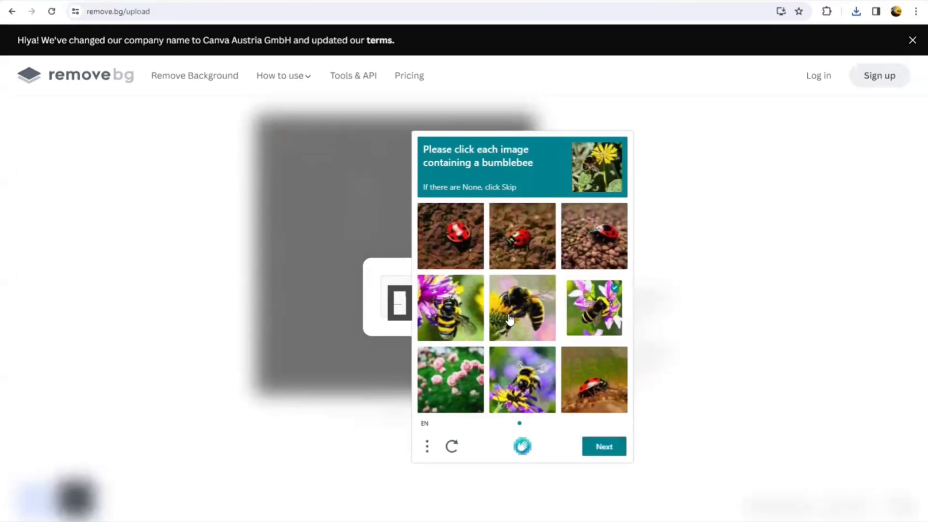
pyautogui.click(510, 319)
pyautogui.click(460, 314)
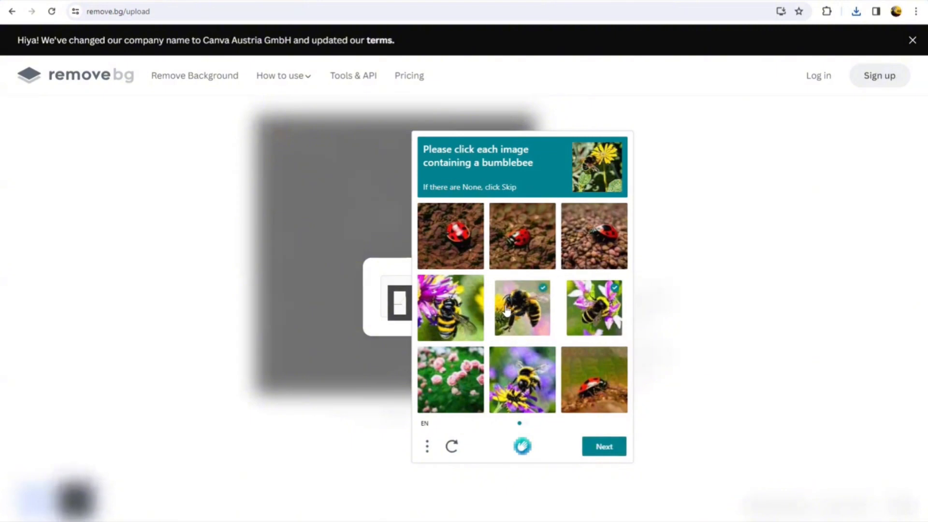
pyautogui.click(507, 382)
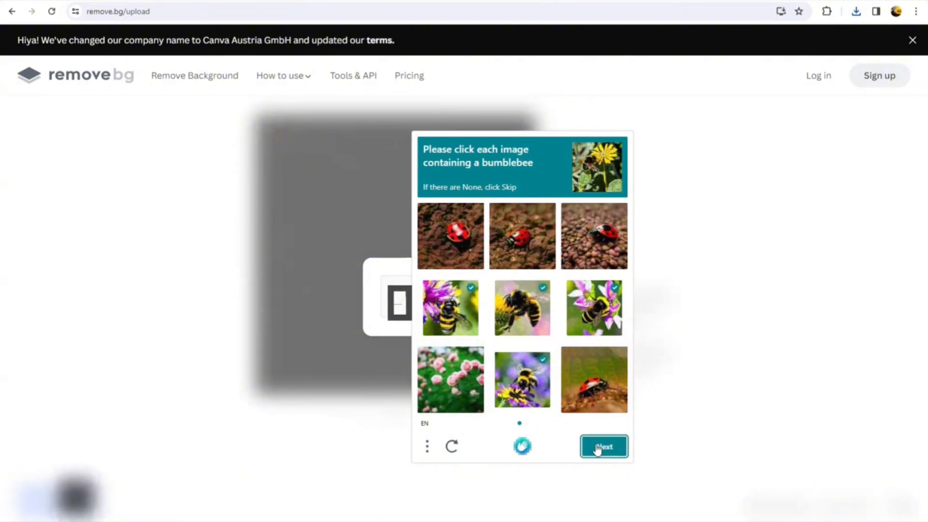
pyautogui.click(599, 447)
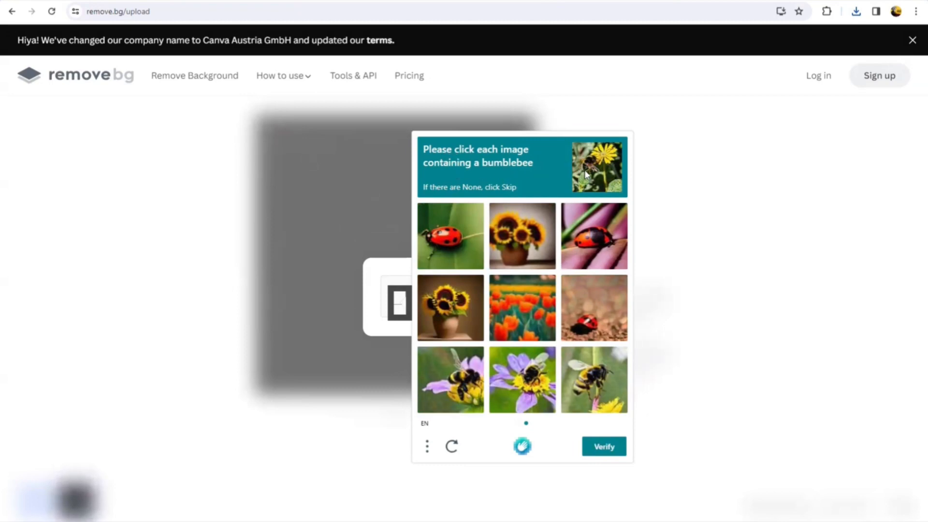
pyautogui.click(481, 393)
pyautogui.click(528, 391)
pyautogui.click(569, 385)
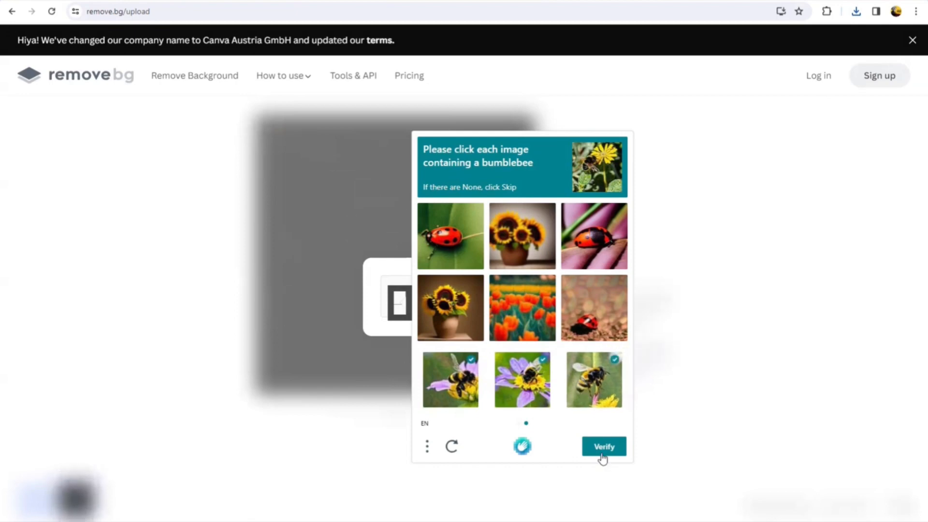
pyautogui.click(604, 447)
pyautogui.click(609, 456)
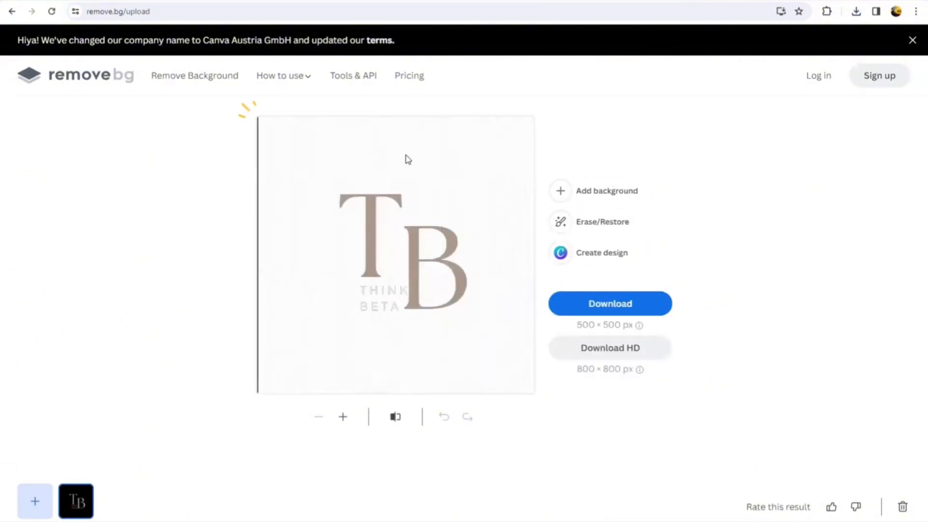
# - Download the background-free logo at 500 × 500 px and upload it to the YouTube banner design in Canva
pyautogui.click(619, 306)
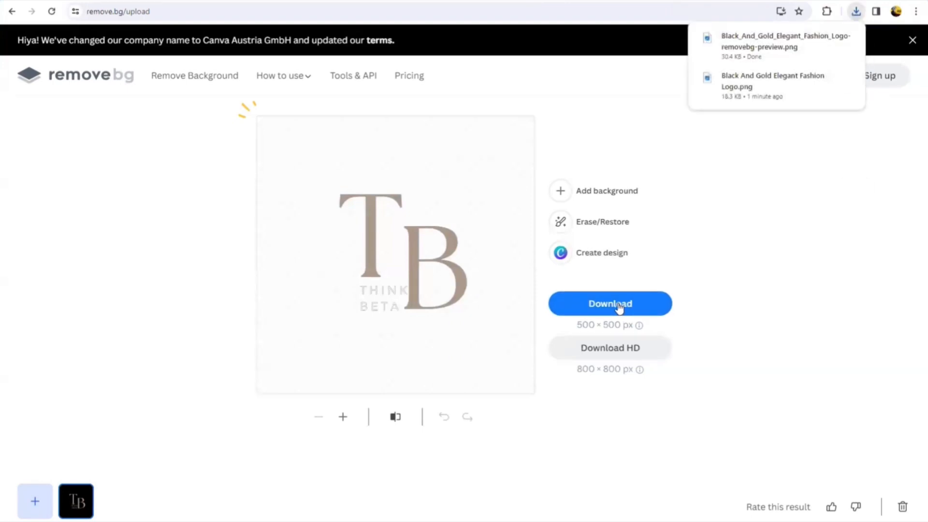
pyautogui.click(316, 1)
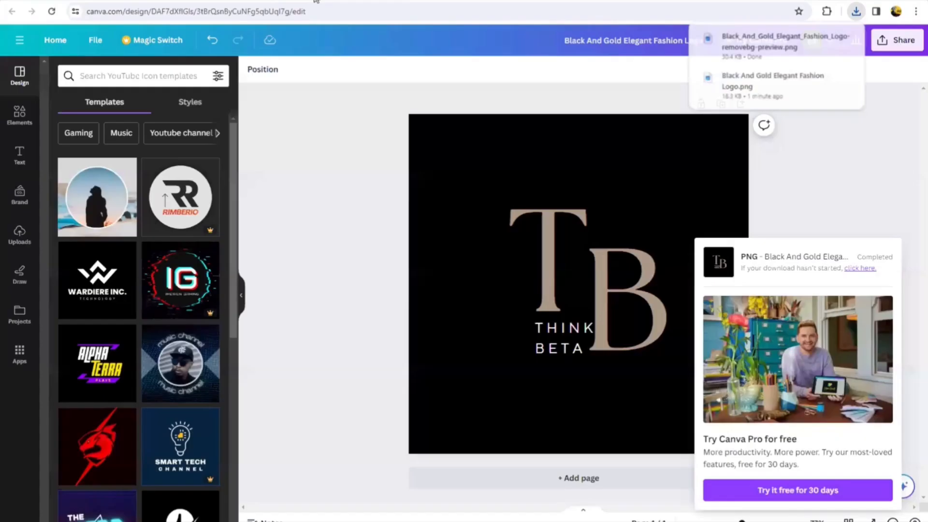
pyautogui.click(444, 1)
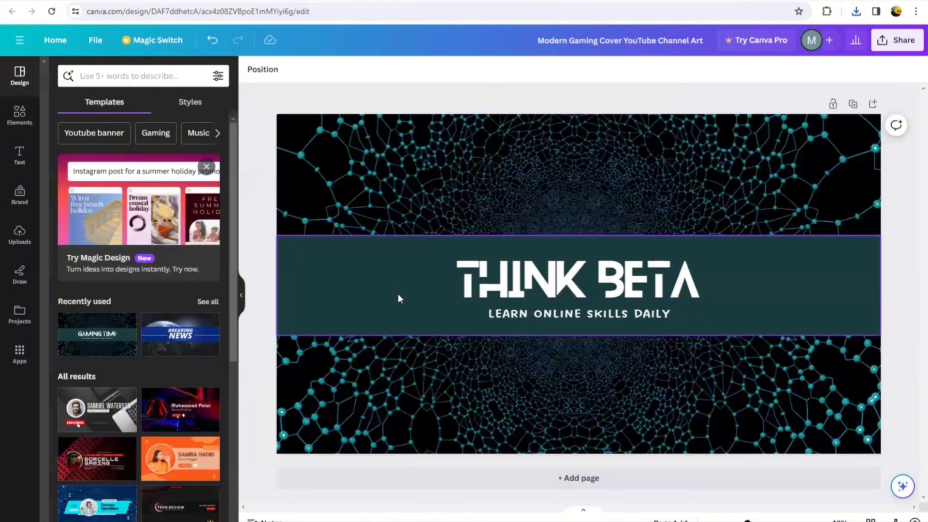
pyautogui.click(19, 243)
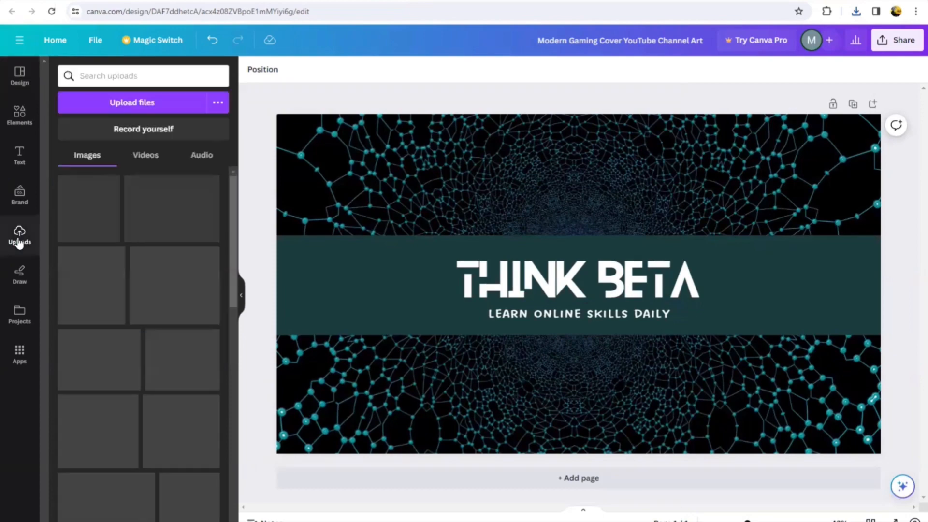
pyautogui.click(134, 106)
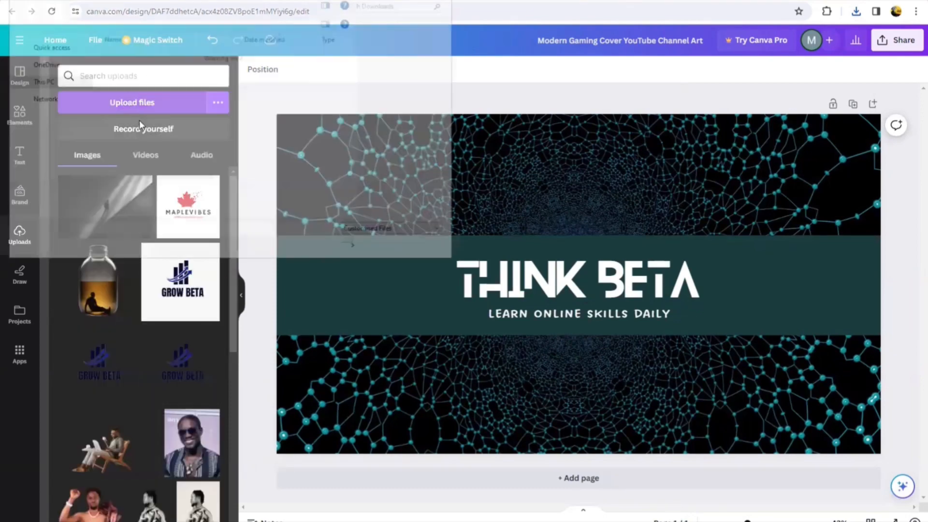
pyautogui.doubleClick(158, 68)
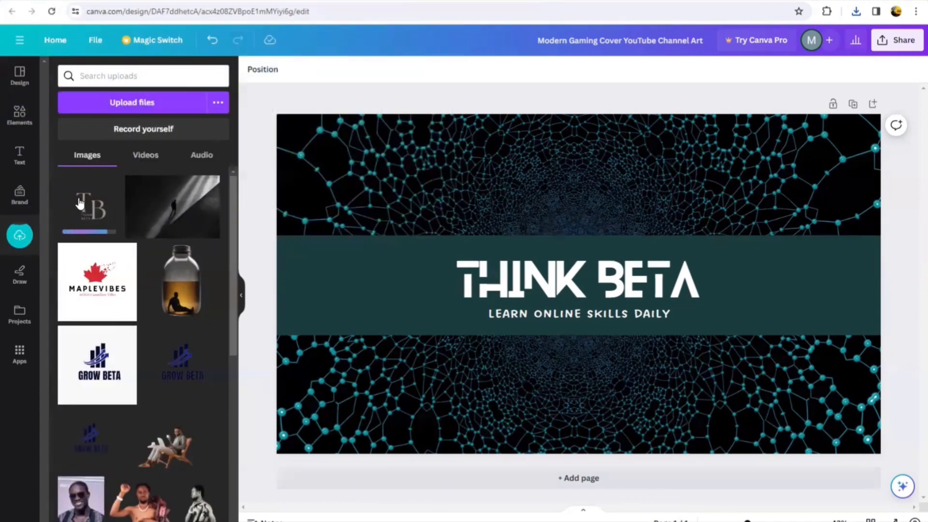
# - Add the uploaded TB logo to the banner, shrinking and positioning it at the end of the "LEARN ONLINE SKILLS DAILY" tagline
pyautogui.click(81, 207)
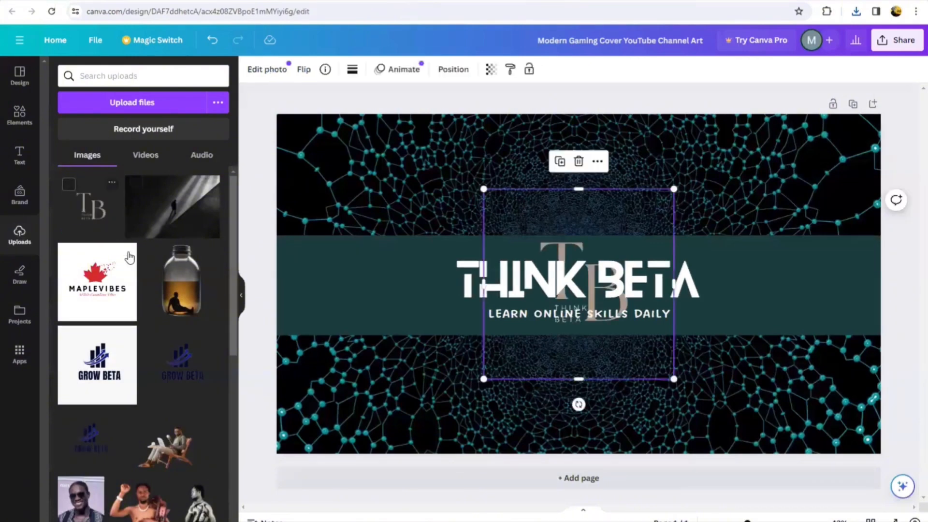
pyautogui.moveTo(559, 202); pyautogui.dragTo(362, 209)
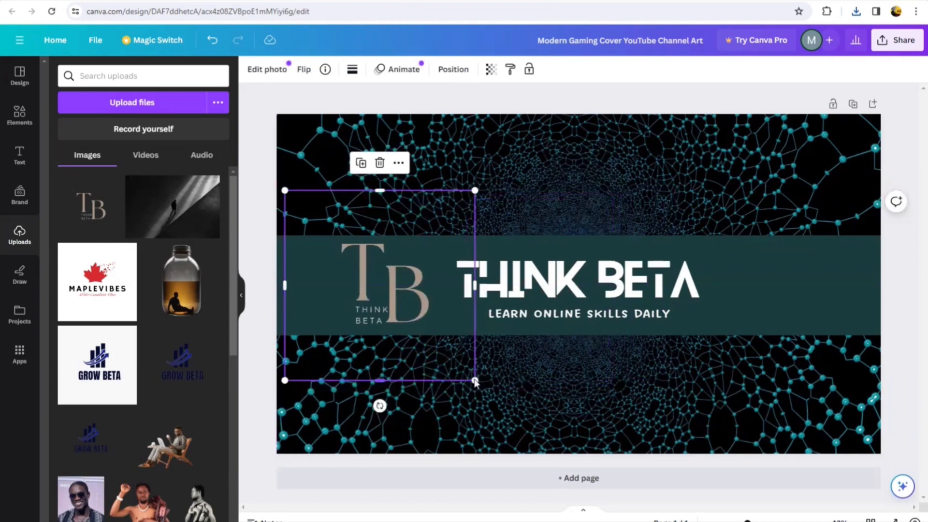
pyautogui.moveTo(472, 380); pyautogui.dragTo(403, 308)
pyautogui.moveTo(360, 271); pyautogui.dragTo(392, 307)
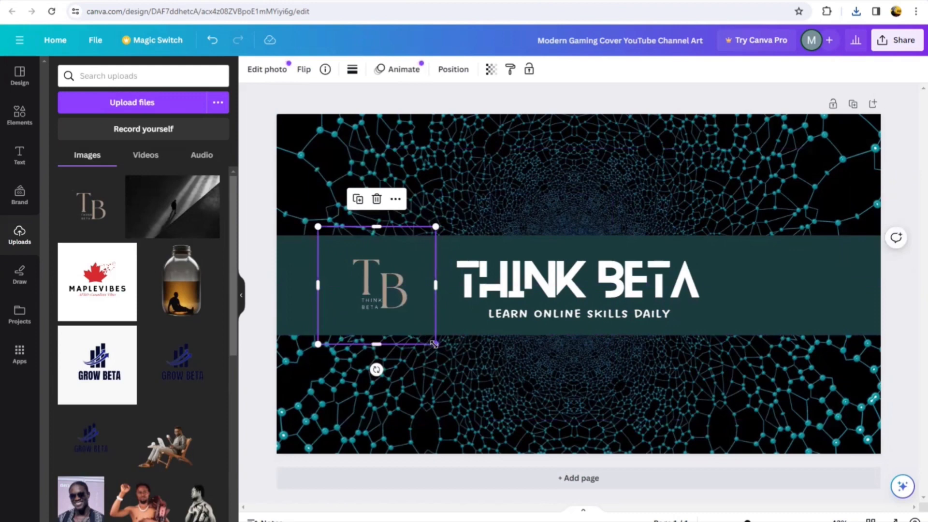
pyautogui.moveTo(435, 343); pyautogui.dragTo(736, 253)
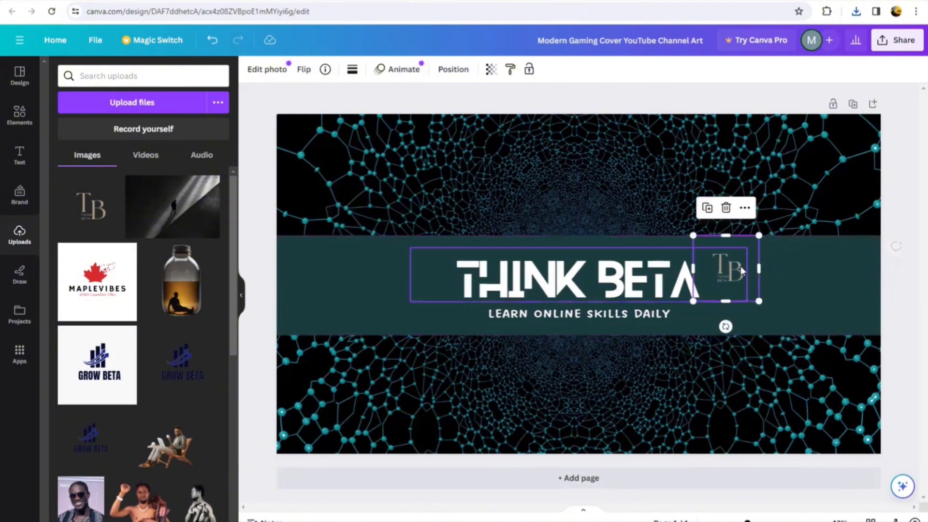
pyautogui.moveTo(759, 301); pyautogui.dragTo(693, 317)
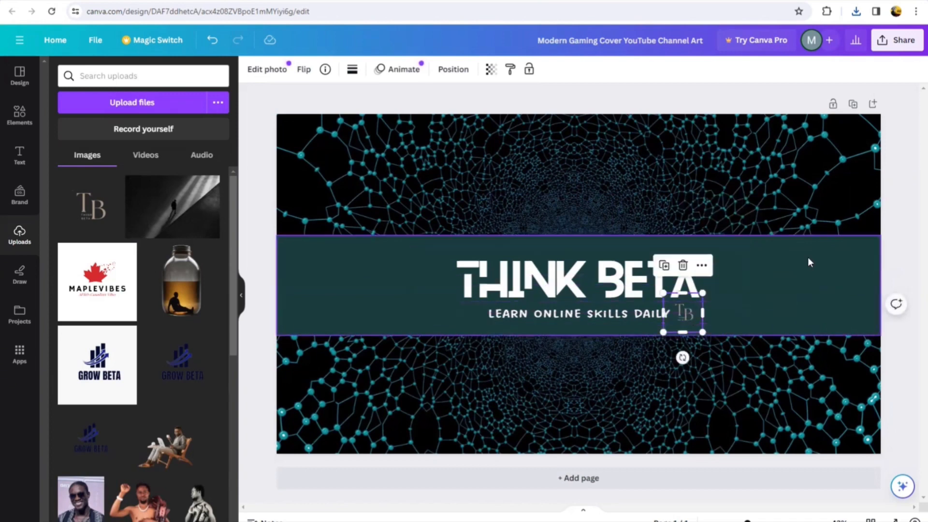
pyautogui.click(898, 273)
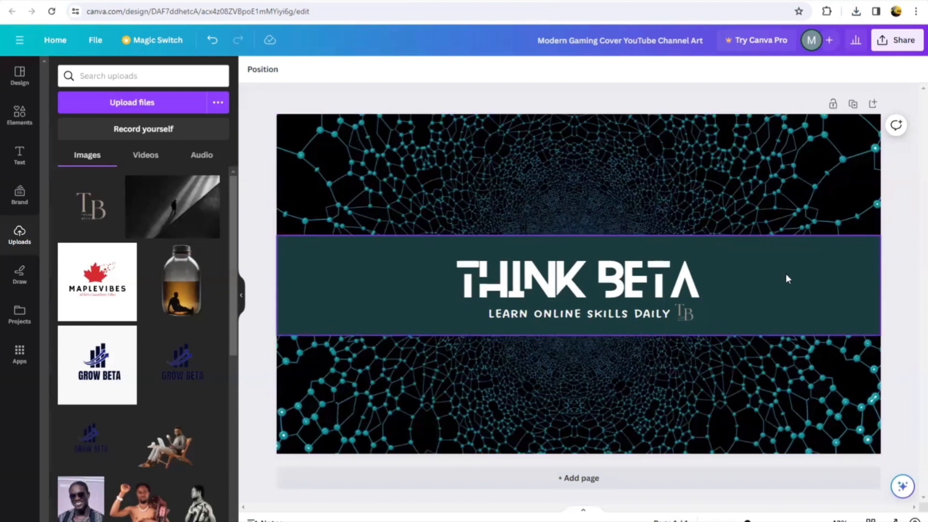
# - Download the finished banner design as a PNG at 2,560 × 1,440 px
pyautogui.click(910, 48)
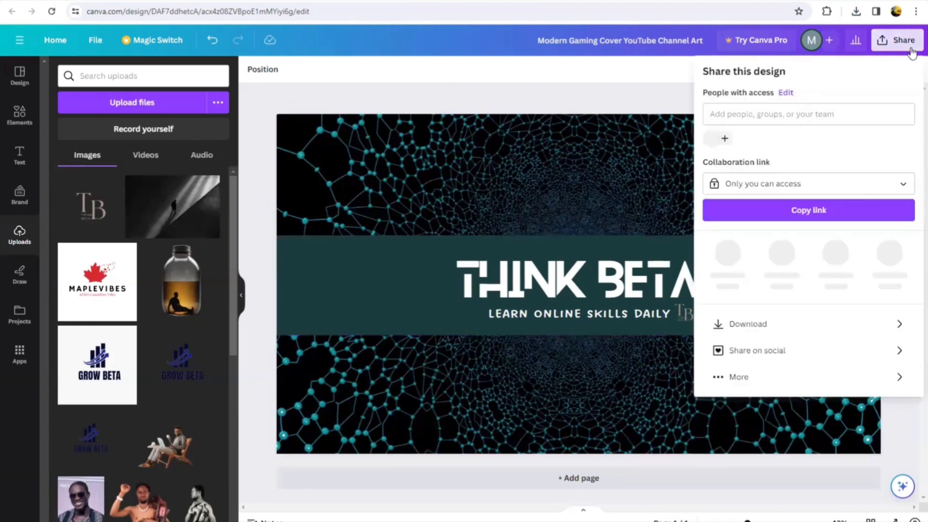
pyautogui.click(889, 327)
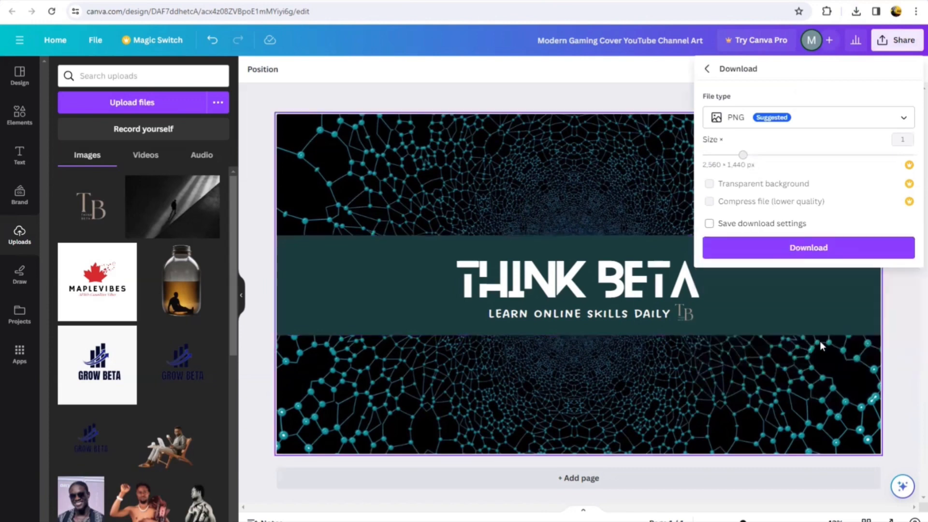
pyautogui.click(822, 304)
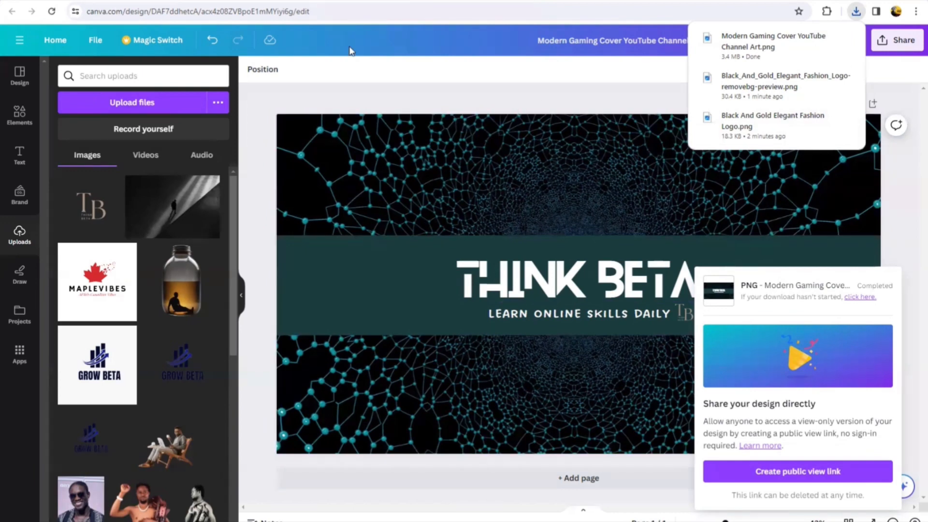
pyautogui.click(544, 76)
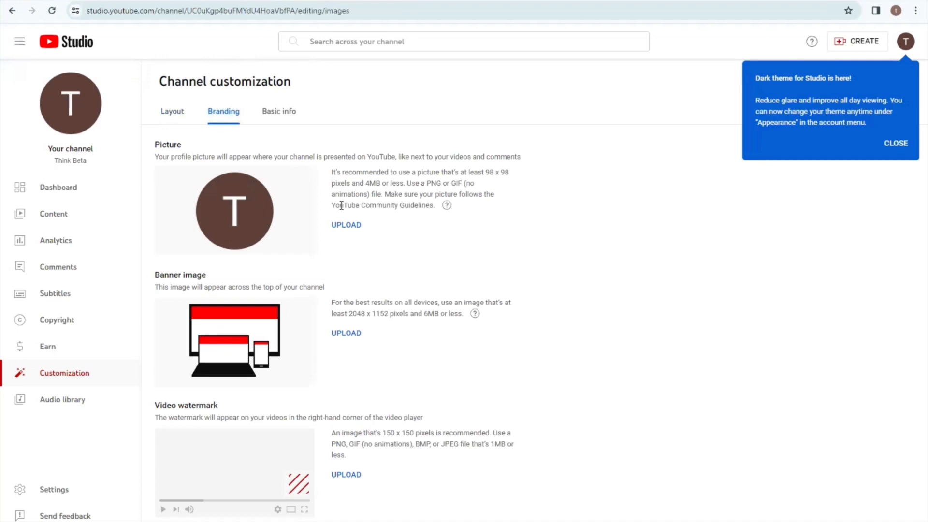
pyautogui.click(342, 227)
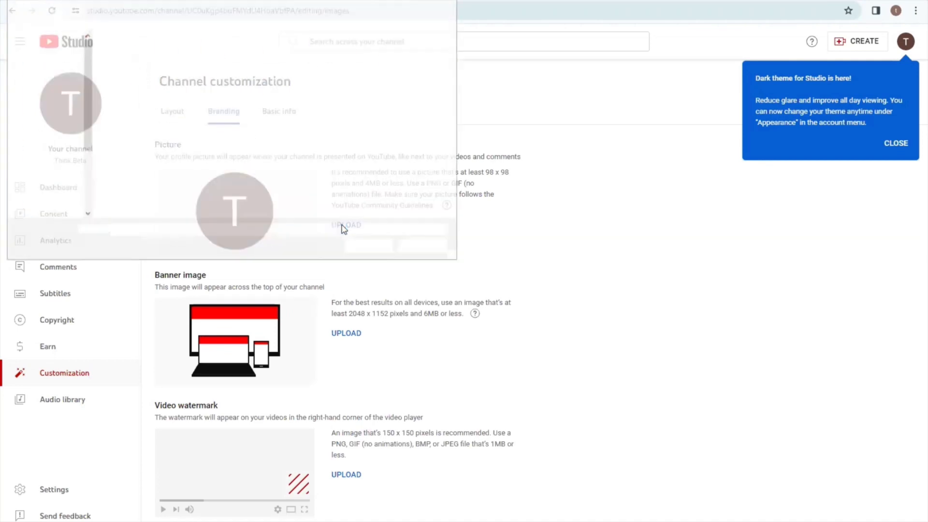
pyautogui.click(45, 72)
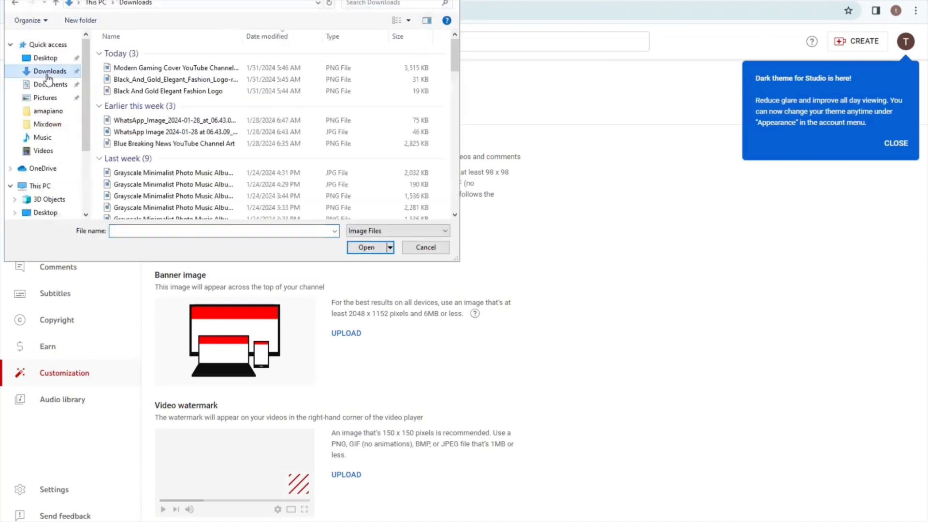
pyautogui.doubleClick(178, 91)
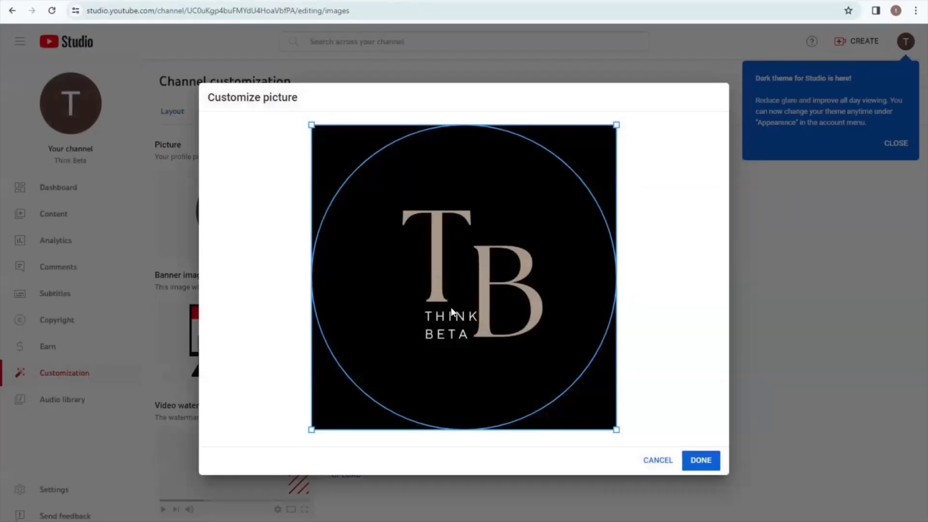
pyautogui.click(691, 458)
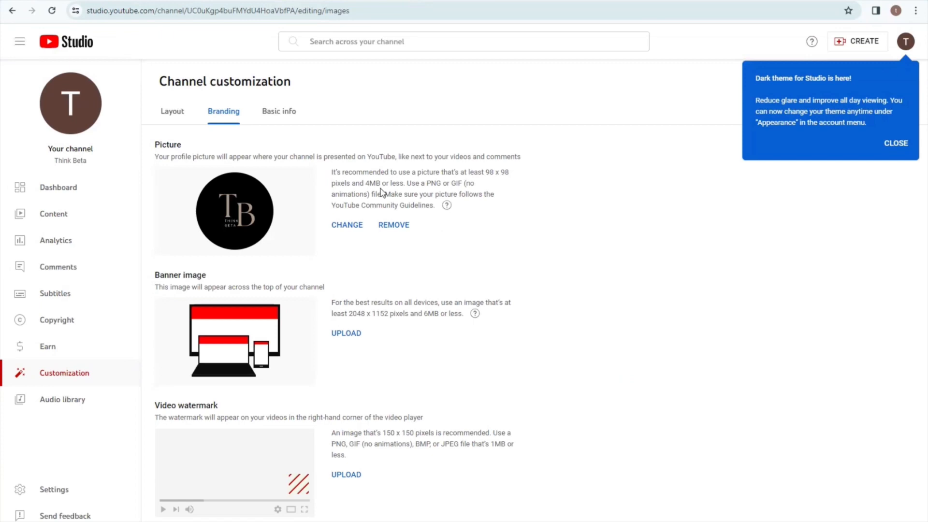
# - Upload the "Modern Gaming Cover YouTube Channel Art" PNG as the channel's banner image, accepting the default crop
pyautogui.click(349, 337)
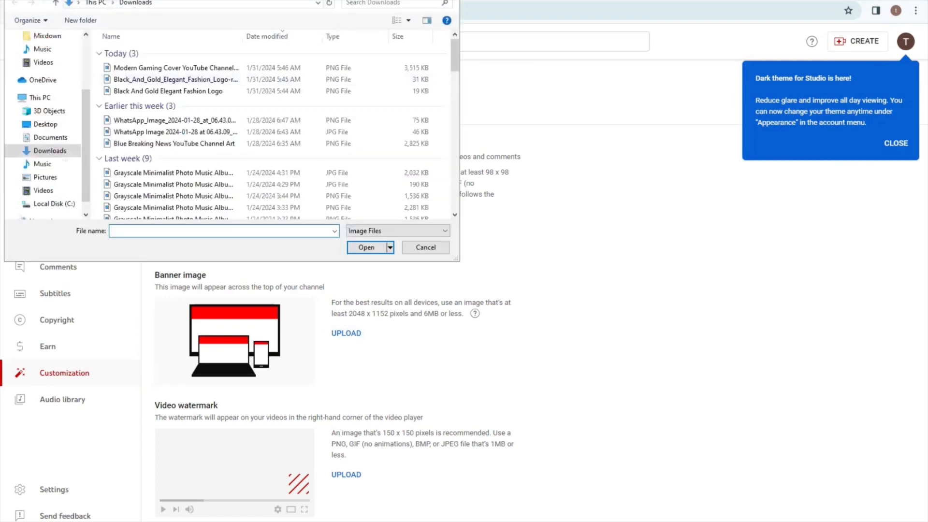
pyautogui.click(194, 67)
pyautogui.click(366, 247)
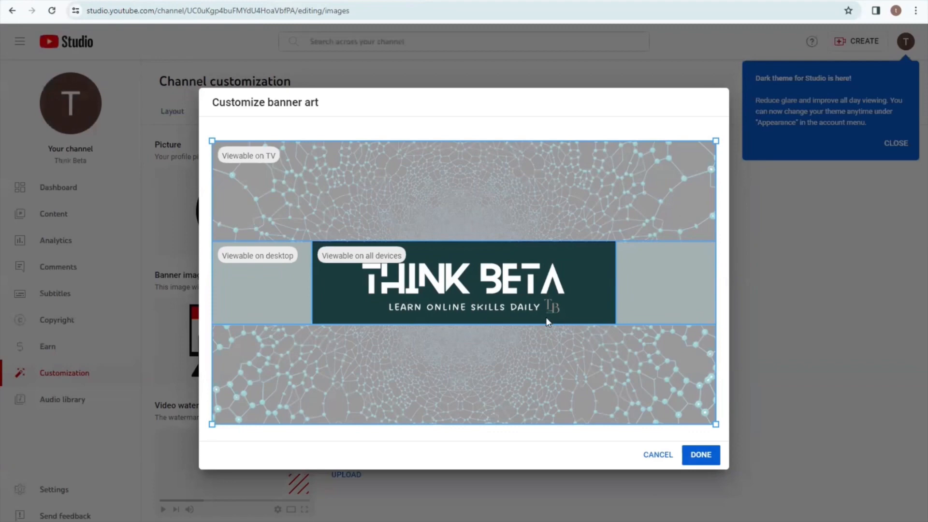
pyautogui.click(706, 455)
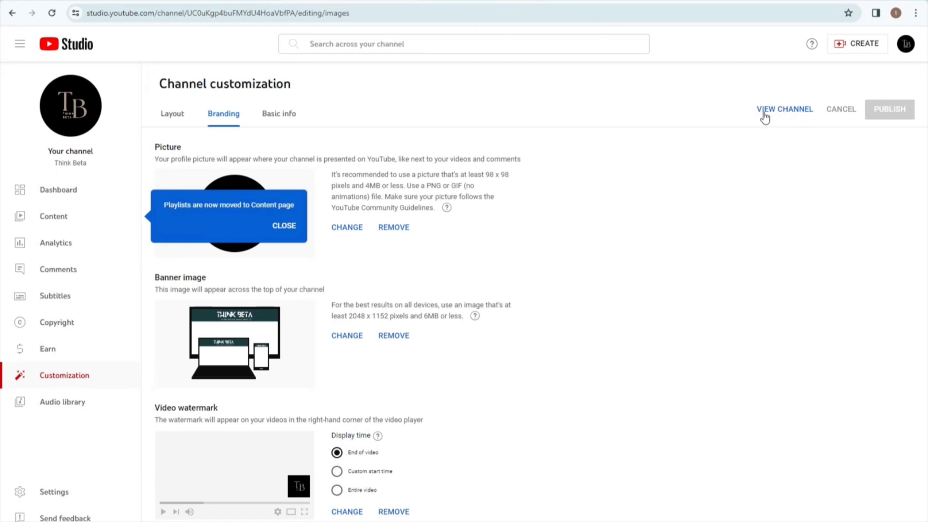
# - View the Think Beta channel page and examine its banner and profile picture
pyautogui.click(779, 110)
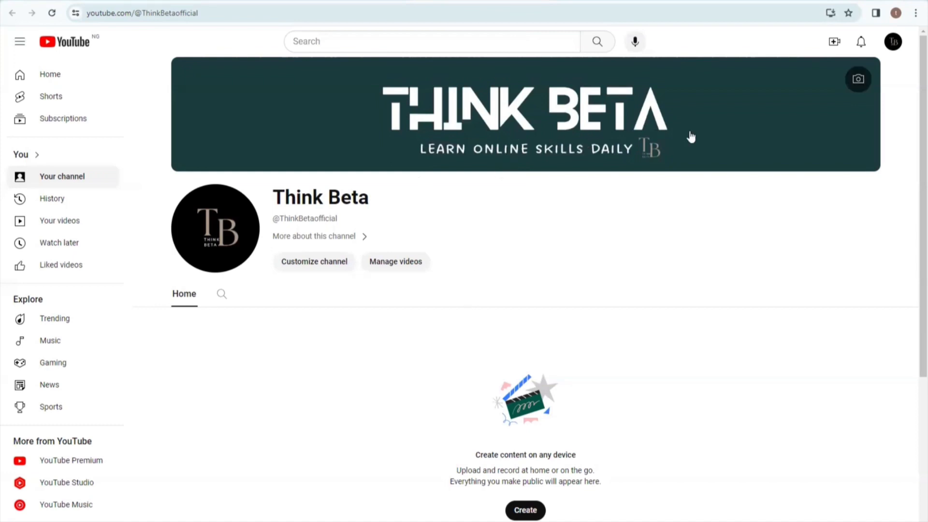
pyautogui.scroll(-3, 537, 314)
pyautogui.scroll(3, 537, 315)
pyautogui.scroll(-1, 538, 315)
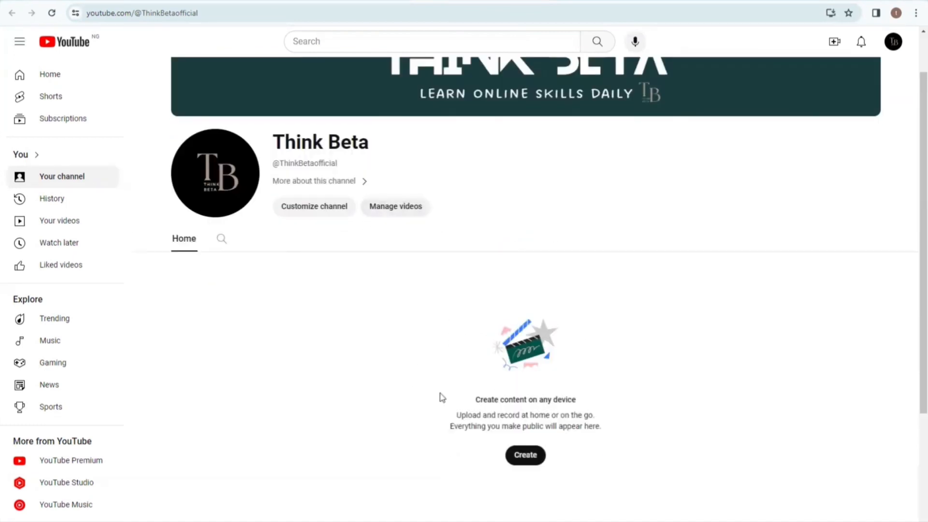
pyautogui.scroll(1, 448, 354)
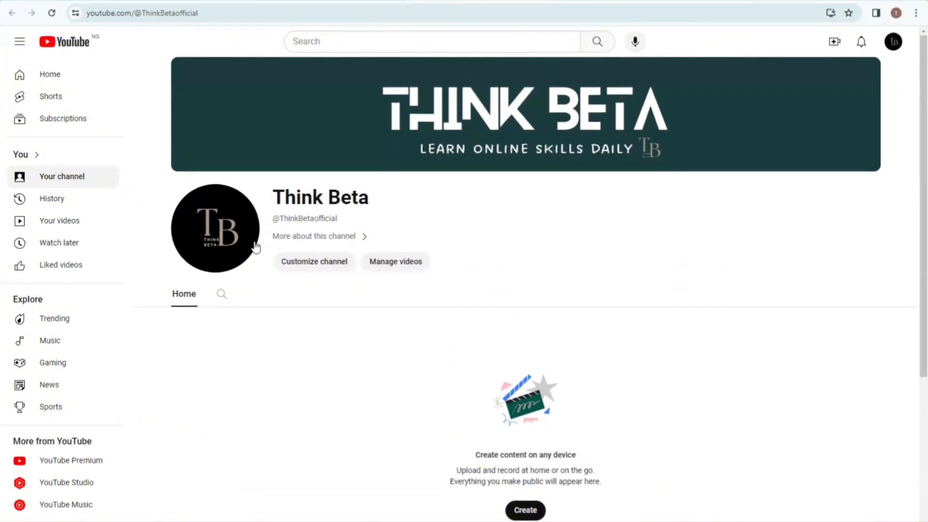